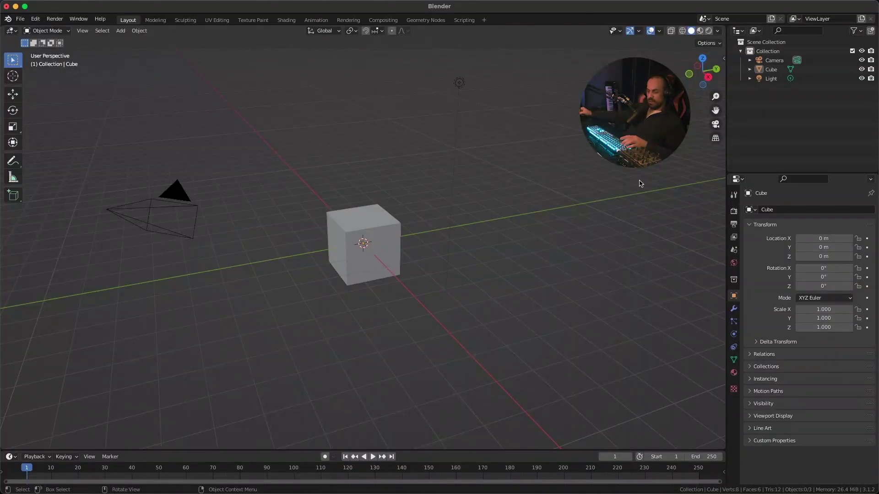
{"action": "key", "text": "a"}
{"action": "key", "text": "Delete"}
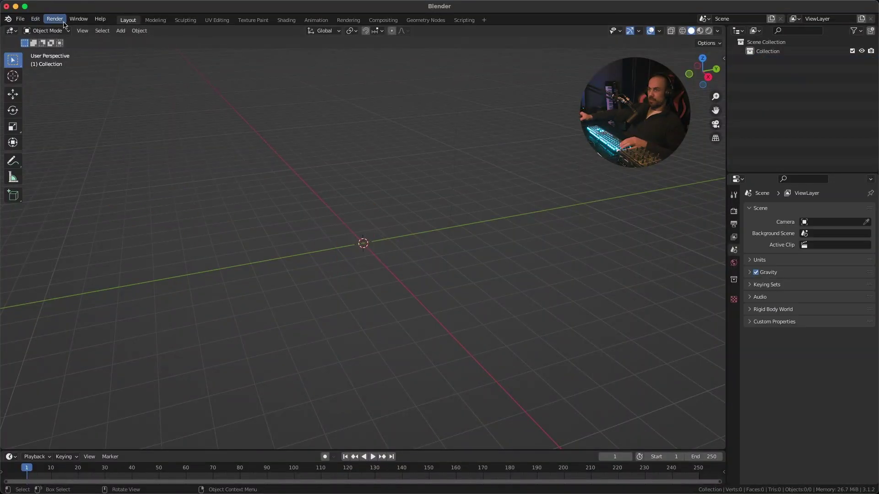
{"action": "left_click", "coordinate": [35, 18]}
{"action": "left_click", "coordinate": [60, 150]}
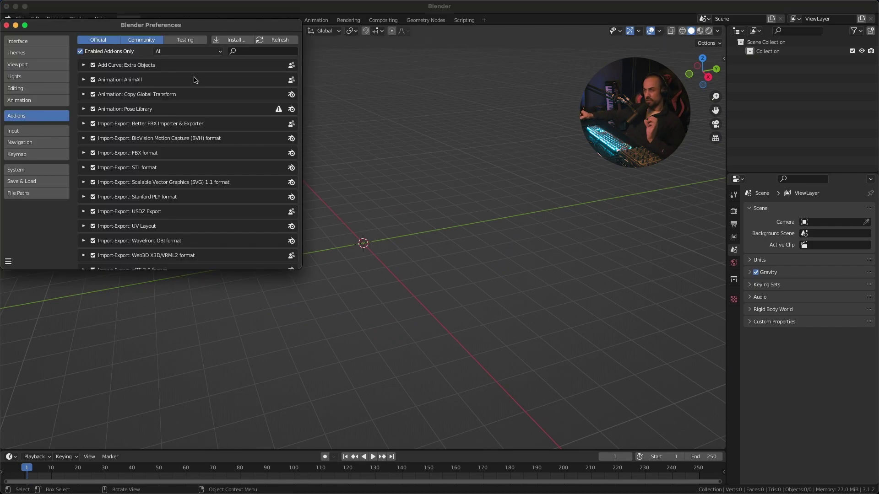
{"action": "left_click_drag", "start_coordinate": [197, 24], "coordinate": [453, 101]}
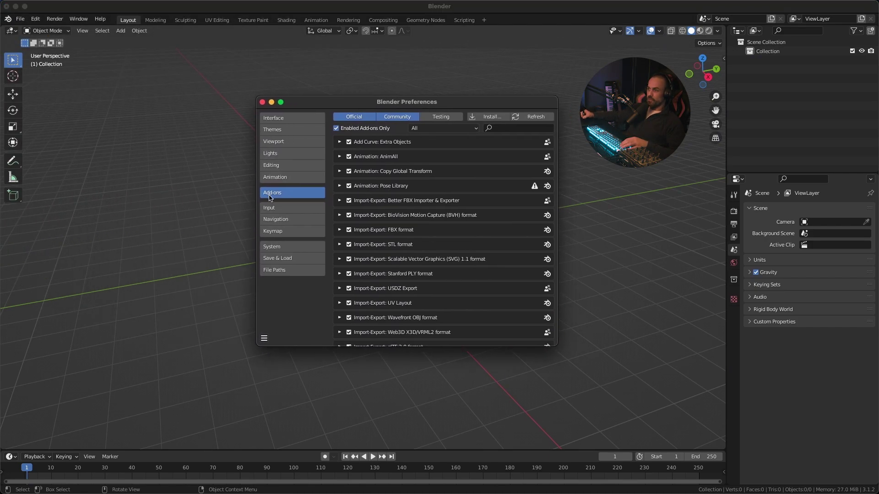
{"action": "type", "text": "curve"}
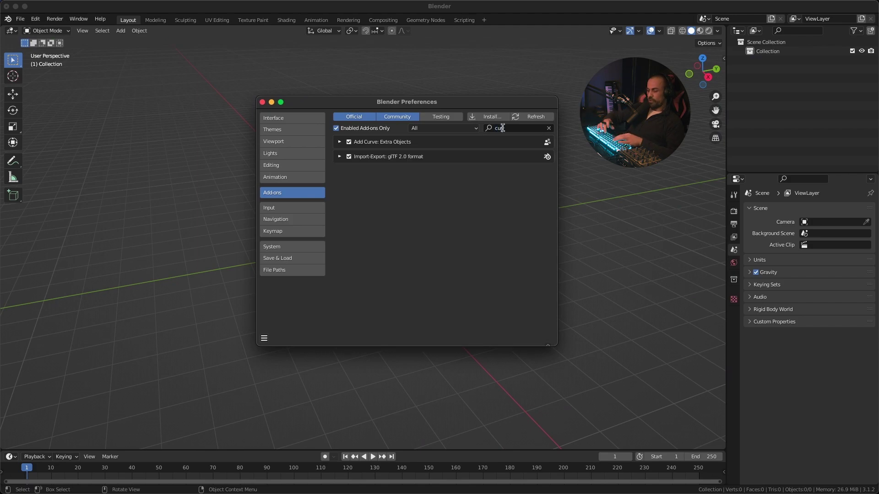
{"action": "left_click", "coordinate": [340, 143]}
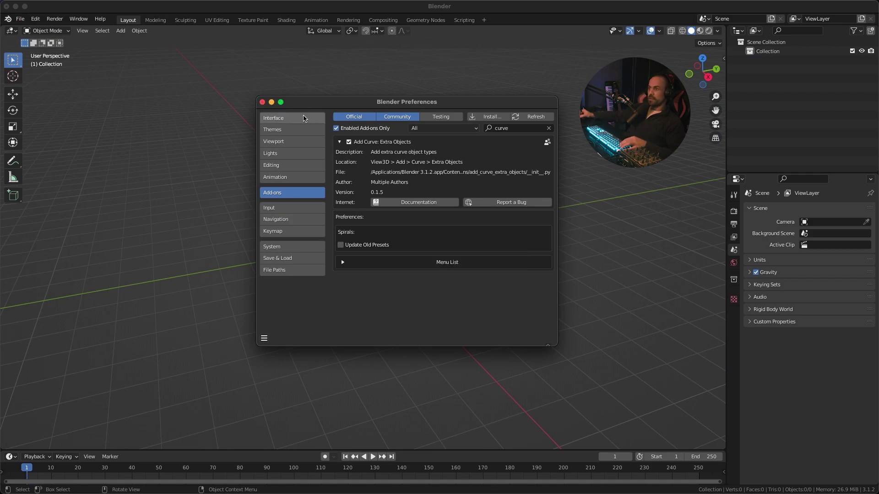
{"action": "left_click", "coordinate": [262, 102]}
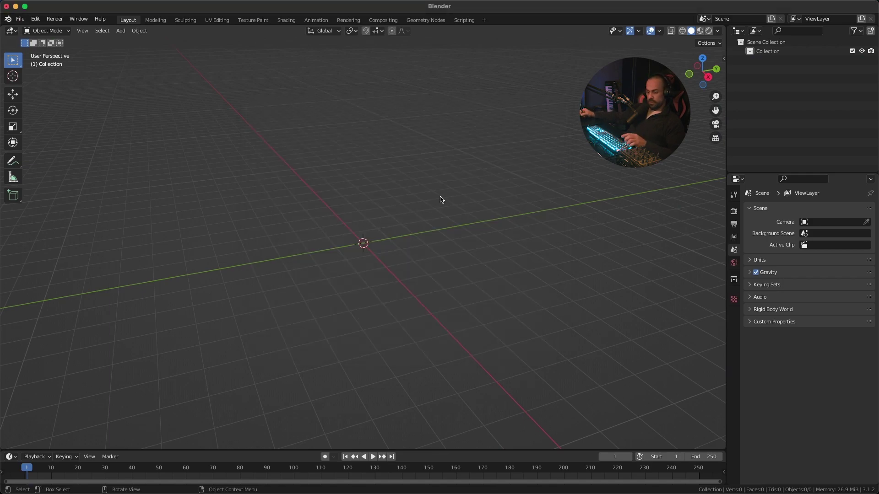
- Add an Archimedean spiral curve at the origin
{"action": "key", "text": "shift+a"}
{"action": "mouse_move", "coordinate": [435, 207]}
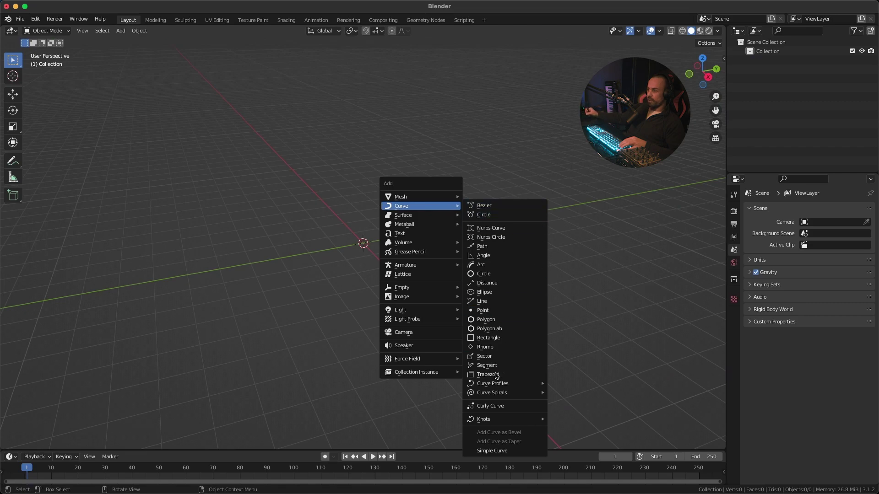
{"action": "mouse_move", "coordinate": [483, 397]}
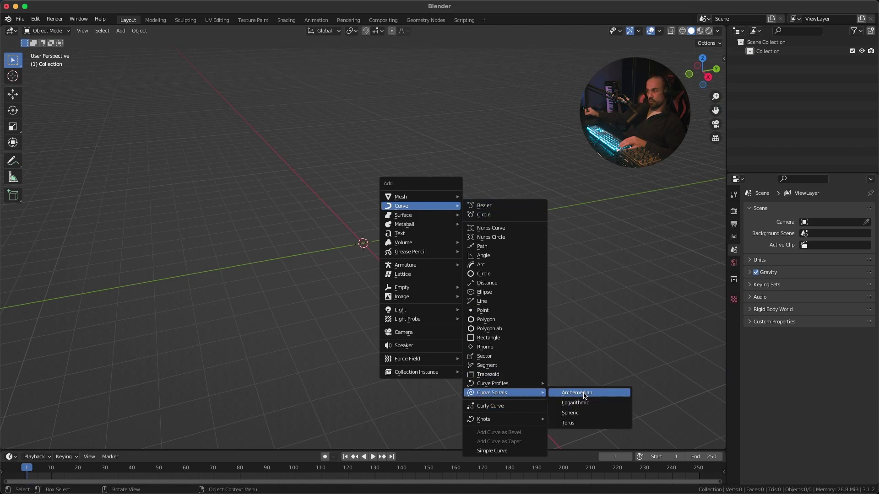
{"action": "left_click", "coordinate": [595, 395]}
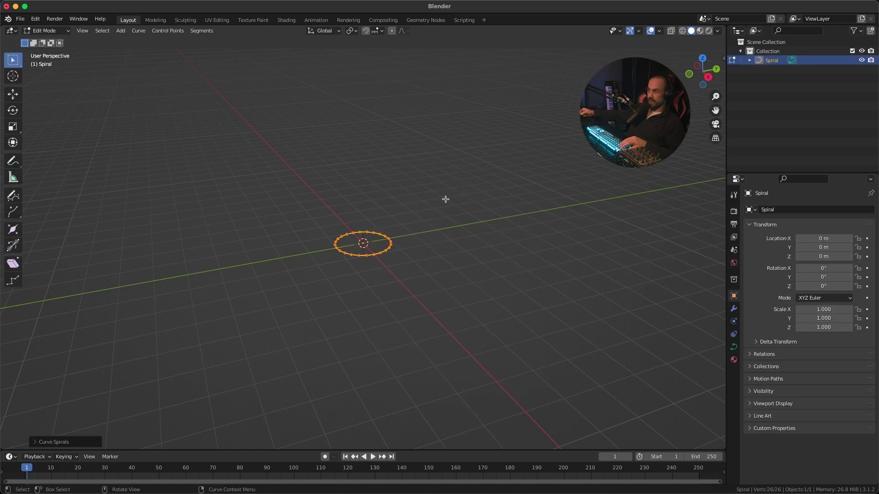
{"action": "middle_click_drag", "start_coordinate": [444, 196], "coordinate": [465, 190]}
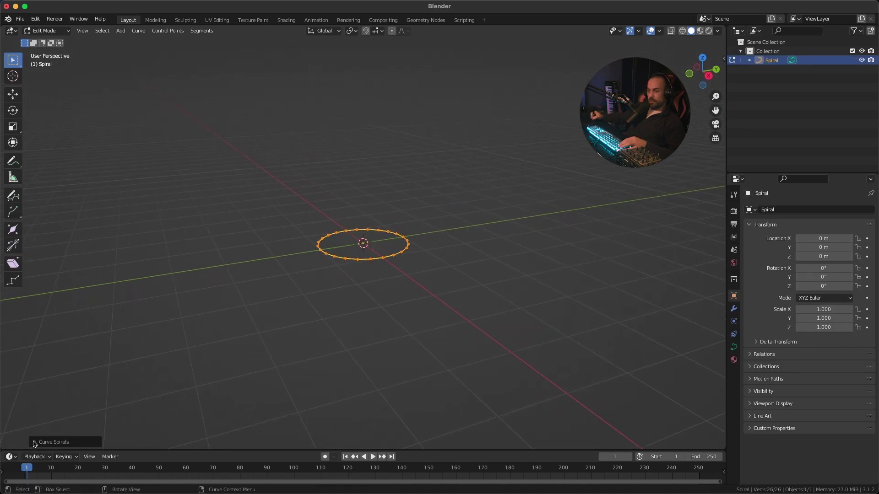
- Make the spiral 3D with height 2.01 and radius 2.55, trying 8 turns
{"action": "left_click", "coordinate": [36, 442]}
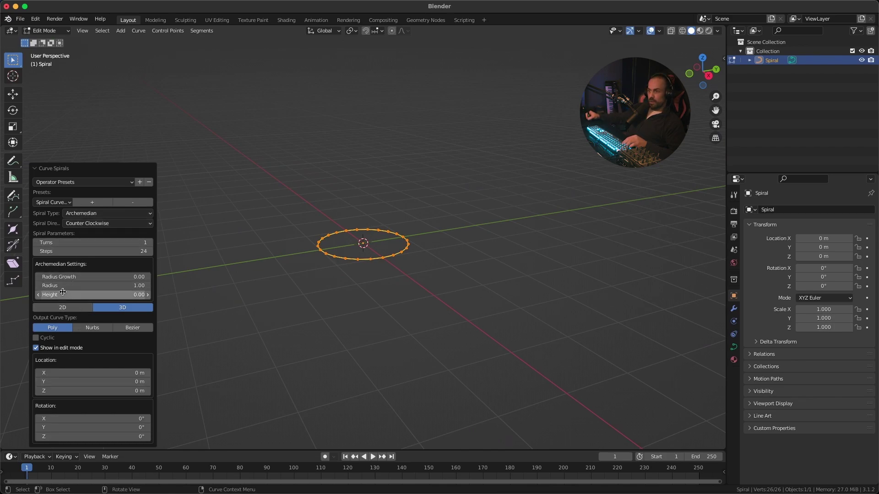
{"action": "left_click_drag", "start_coordinate": [87, 295], "coordinate": [275, 272]}
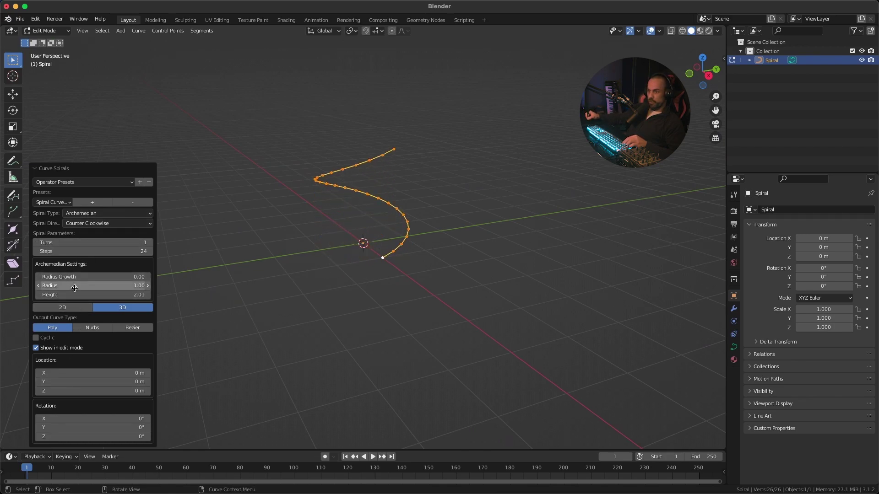
{"action": "left_click_drag", "start_coordinate": [68, 286], "coordinate": [220, 285]}
{"action": "left_click_drag", "start_coordinate": [77, 277], "coordinate": [42, 276]}
{"action": "left_click", "coordinate": [73, 242]}
{"action": "type", "text": "8"}
{"action": "key", "text": "Return"}
- Tune the spiral's radius growth to -0.61 and reduce it to 4 turns
{"action": "middle_click_drag", "start_coordinate": [365, 195], "coordinate": [367, 306]}
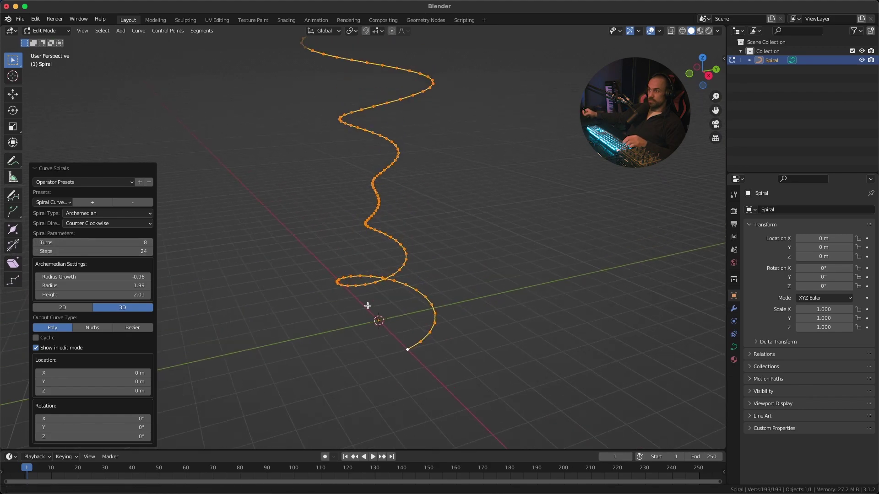
{"action": "left_click_drag", "start_coordinate": [113, 275], "coordinate": [181, 278]}
{"action": "middle_click_drag", "start_coordinate": [445, 255], "coordinate": [436, 298]}
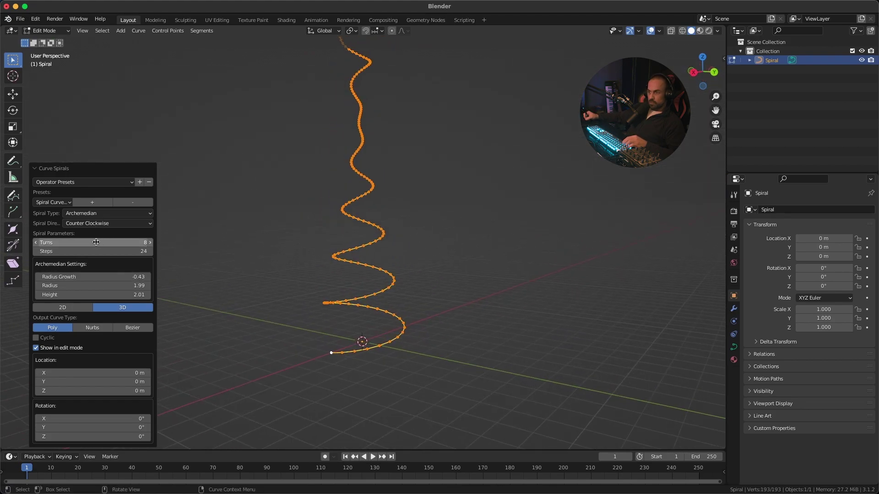
{"action": "left_click_drag", "start_coordinate": [96, 243], "coordinate": [80, 244]}
{"action": "middle_click_drag", "start_coordinate": [391, 276], "coordinate": [411, 210]}
{"action": "left_click_drag", "start_coordinate": [76, 276], "coordinate": [139, 286]}
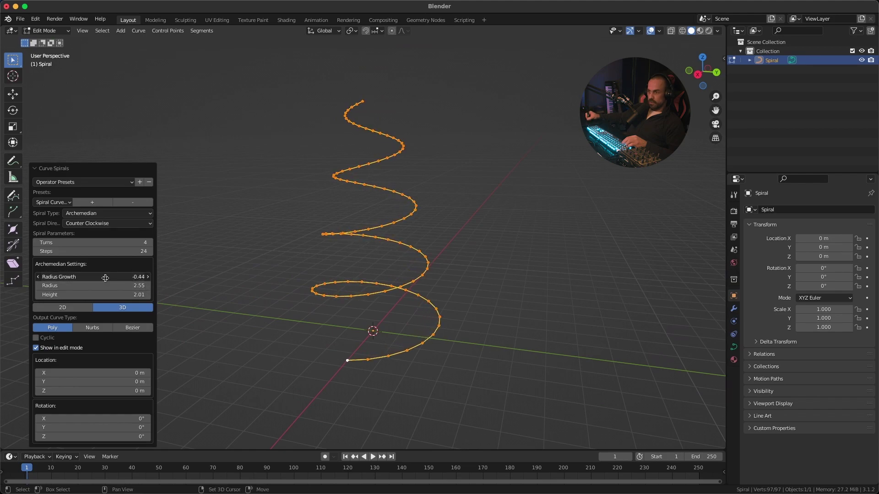
{"action": "left_click_drag", "start_coordinate": [86, 278], "coordinate": [78, 277]}
{"action": "middle_click_drag", "start_coordinate": [294, 308], "coordinate": [360, 346]}
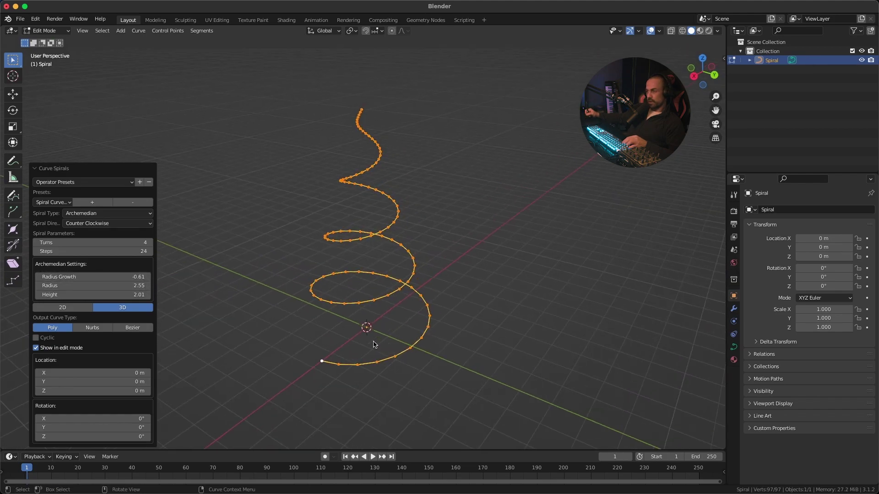
{"action": "middle_click_drag", "start_coordinate": [354, 107], "coordinate": [551, 222]}
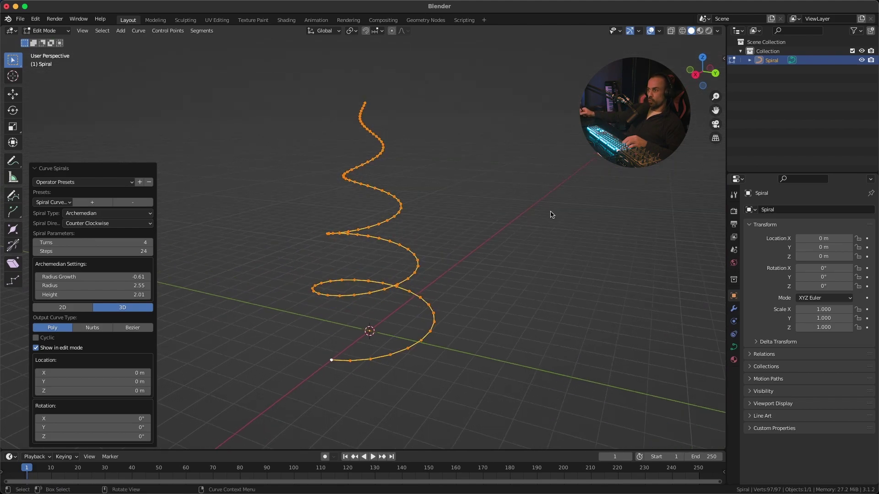
- Raise the spiral's steps to 73 and return to Object Mode
{"action": "left_click_drag", "start_coordinate": [75, 251], "coordinate": [105, 253]}
{"action": "middle_click_drag", "start_coordinate": [506, 206], "coordinate": [477, 210]}
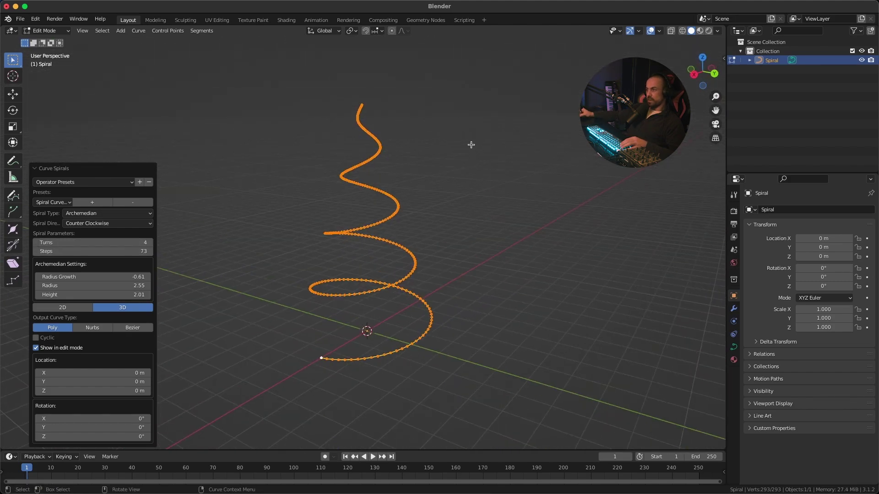
{"action": "key", "text": "alt+a"}
{"action": "key", "text": "Tab"}
{"action": "middle_click_drag", "start_coordinate": [473, 180], "coordinate": [384, 236]}
{"action": "middle_click_drag", "start_coordinate": [453, 204], "coordinate": [473, 185]}
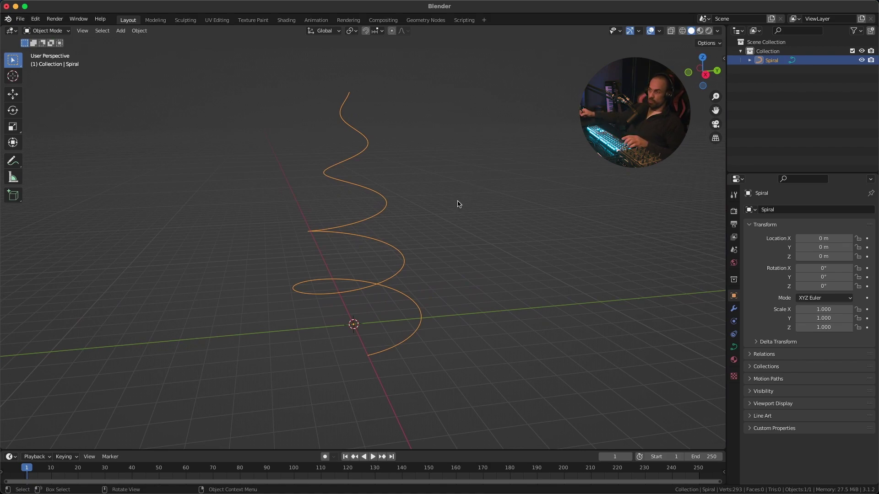
- Add a UV sphere at the origin and scale it uniformly to 0.484
{"action": "key", "text": "shift+a"}
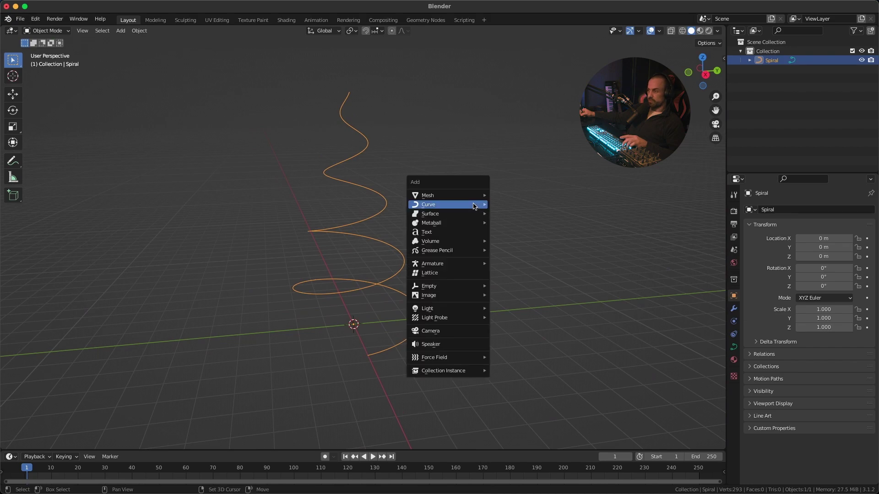
{"action": "mouse_move", "coordinate": [462, 196]}
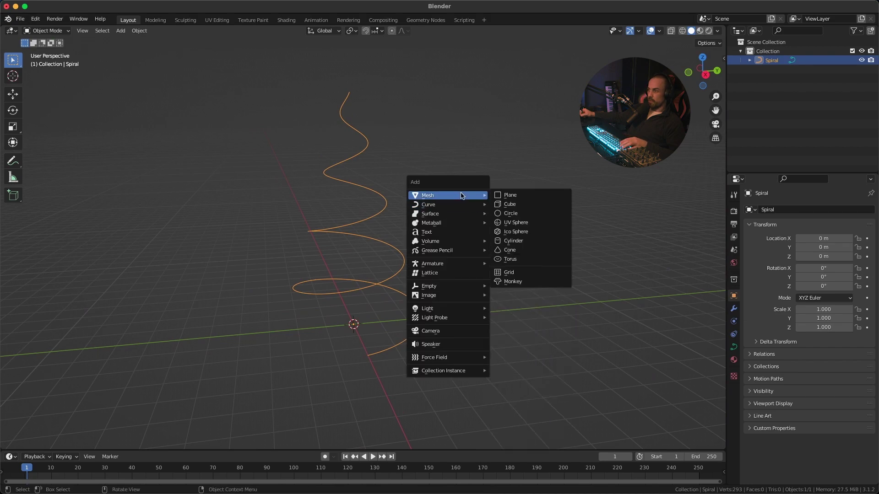
{"action": "left_click", "coordinate": [519, 224]}
{"action": "middle_click_drag", "start_coordinate": [496, 243], "coordinate": [540, 231]}
{"action": "key", "text": "s"}
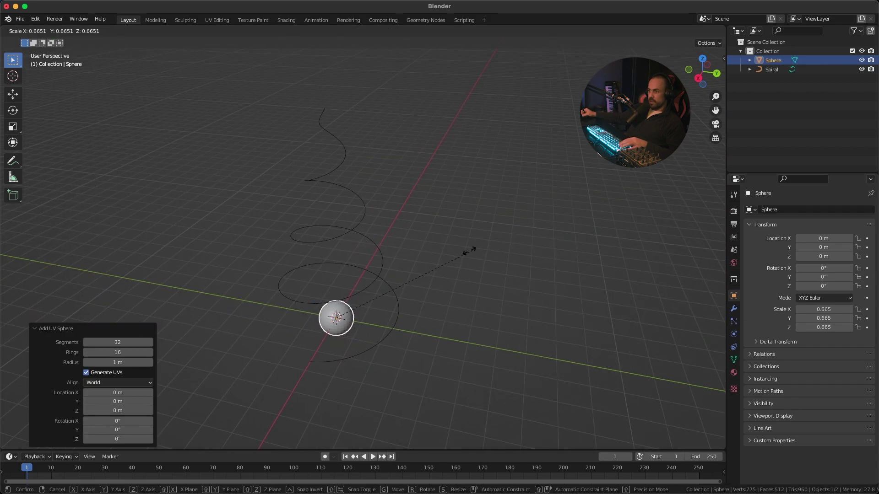
{"action": "left_click", "coordinate": [435, 267]}
{"action": "middle_click_drag", "start_coordinate": [437, 266], "coordinate": [368, 369]}
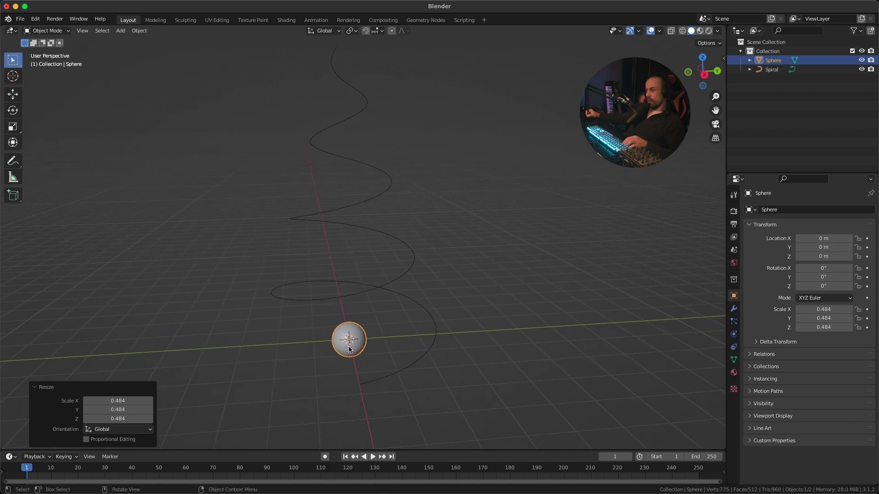
{"action": "middle_click_drag", "start_coordinate": [421, 167], "coordinate": [349, 325]}
{"action": "left_click", "coordinate": [455, 212]}
- Give the sphere a Follow Path constraint targeting Spiral and adjust its offset
{"action": "left_click", "coordinate": [352, 326]}
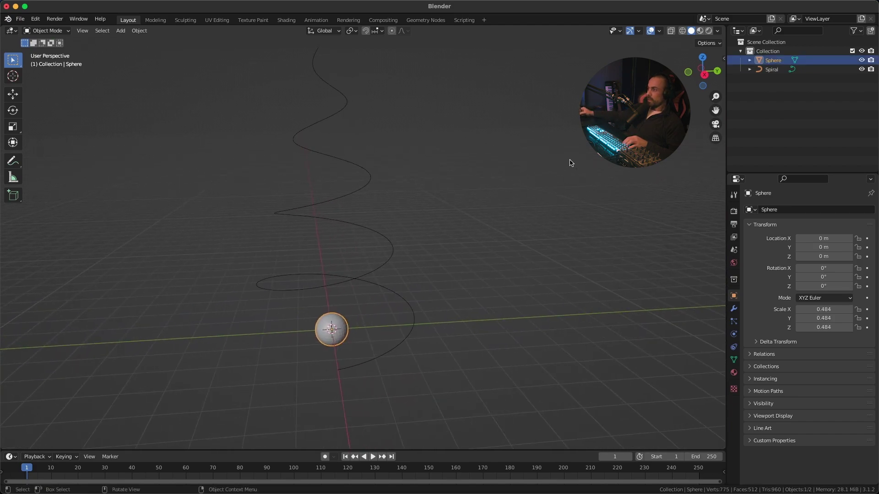
{"action": "left_click", "coordinate": [735, 348]}
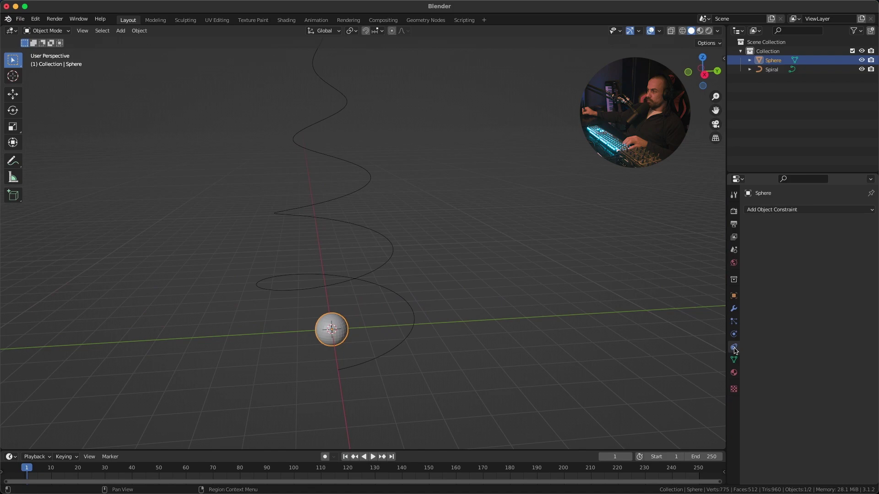
{"action": "left_click", "coordinate": [786, 211]}
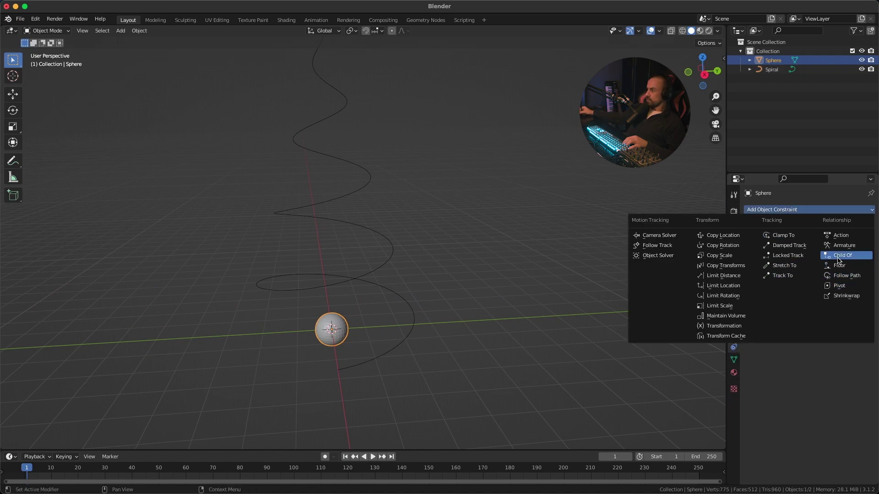
{"action": "left_click", "coordinate": [845, 276]}
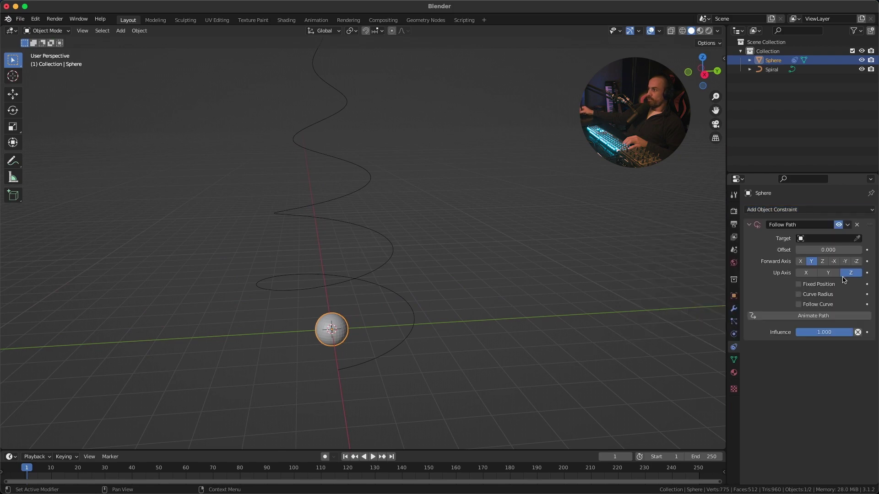
{"action": "scroll", "coordinate": [483, 230], "scroll_direction": "up", "scroll_amount": 3}
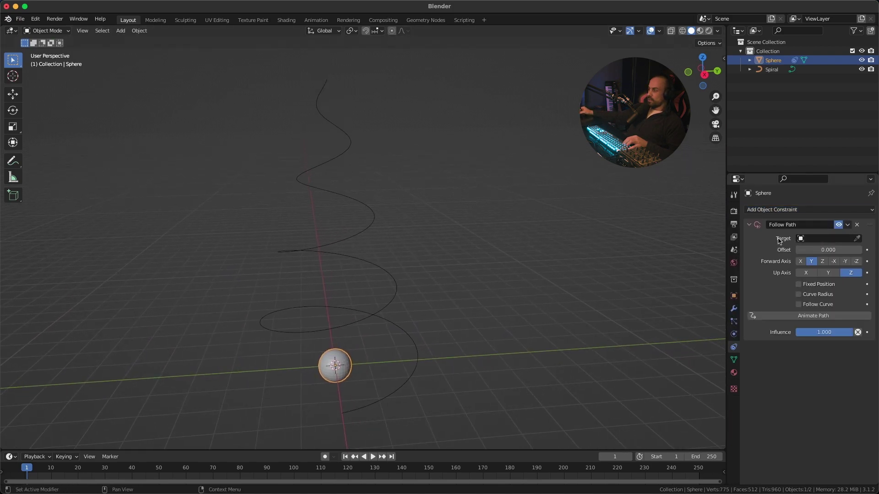
{"action": "left_click", "coordinate": [823, 241]}
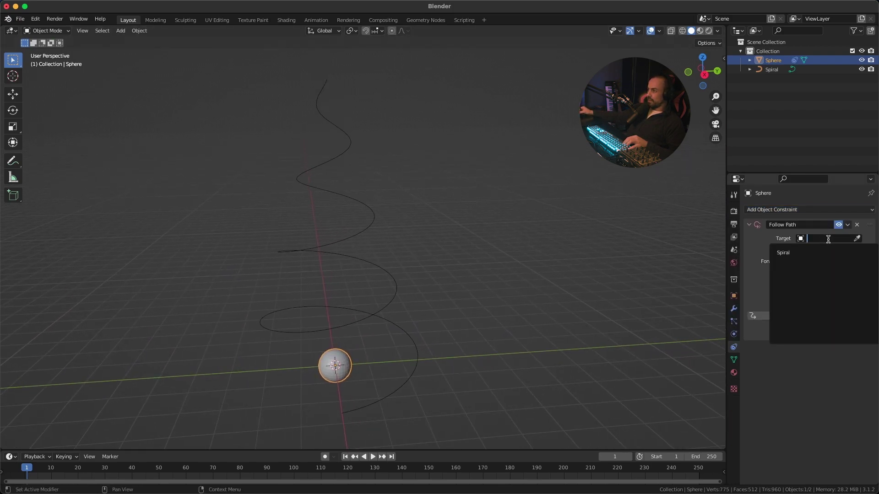
{"action": "left_click", "coordinate": [791, 251]}
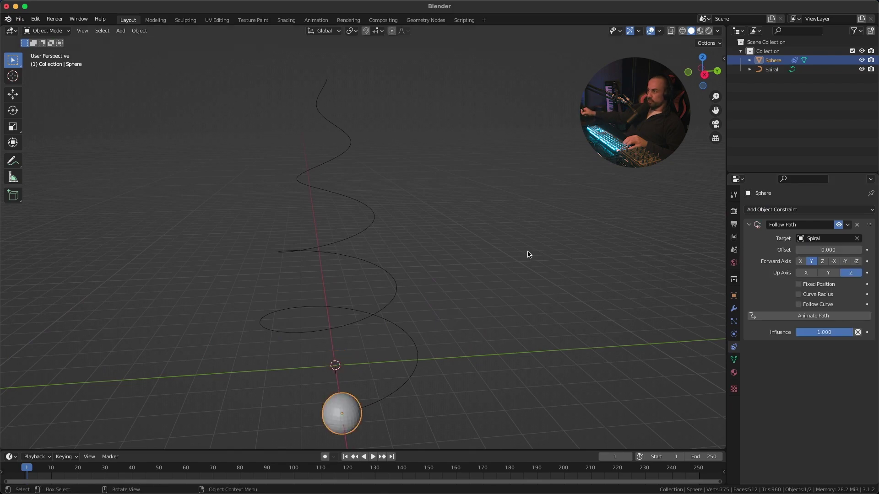
{"action": "middle_click_drag", "start_coordinate": [530, 253], "coordinate": [721, 251]}
{"action": "left_click_drag", "start_coordinate": [815, 251], "coordinate": [836, 247]}
- Keyframe the Follow Path offset at 0 on frame 1
{"action": "left_click", "coordinate": [835, 249]}
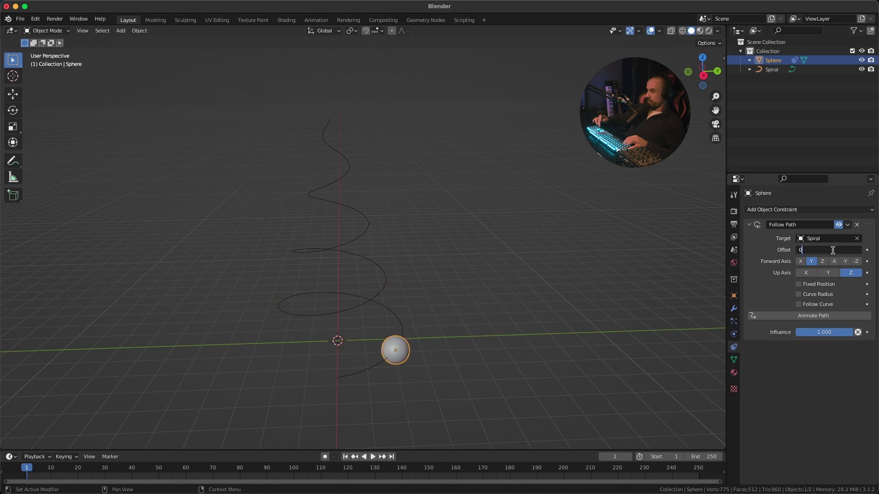
{"action": "key", "text": "Return"}
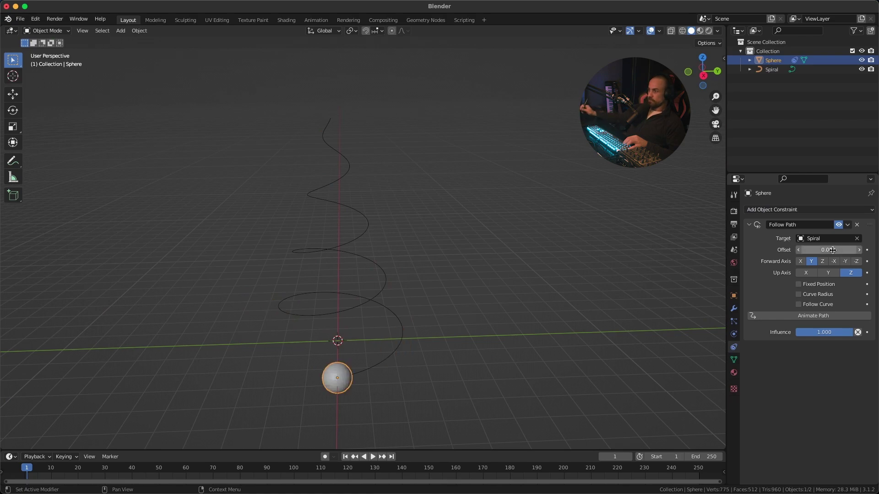
{"action": "left_click", "coordinate": [867, 250]}
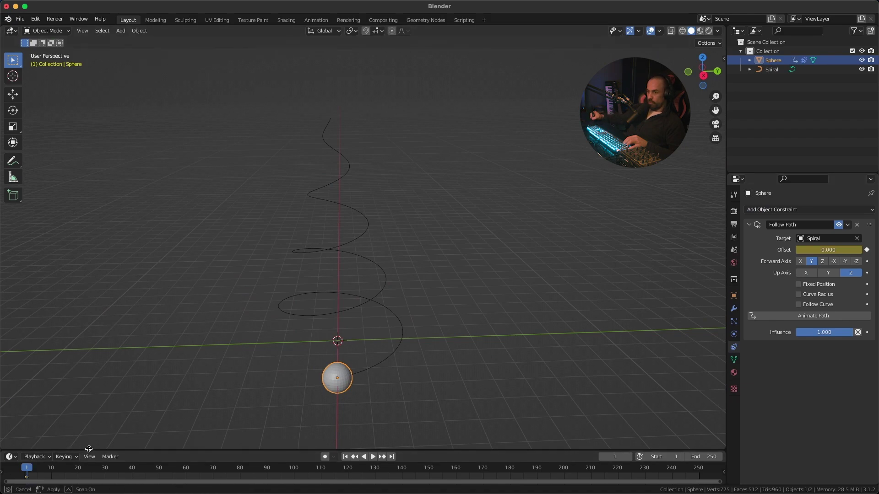
- Keyframe offset -100 at frame 250, then play from frame 1 to watch the climb
{"action": "left_click_drag", "start_coordinate": [88, 450], "coordinate": [88, 414]}
{"action": "left_click", "coordinate": [698, 432]}
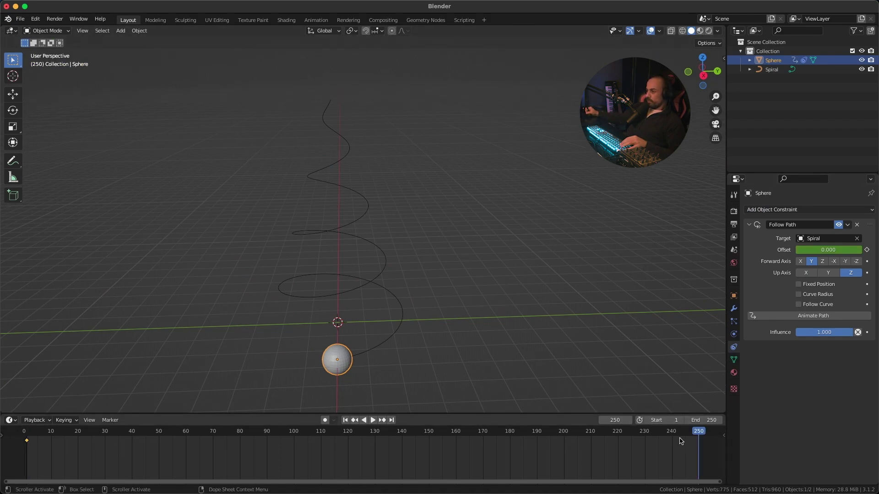
{"action": "left_click_drag", "start_coordinate": [834, 250], "coordinate": [830, 250]}
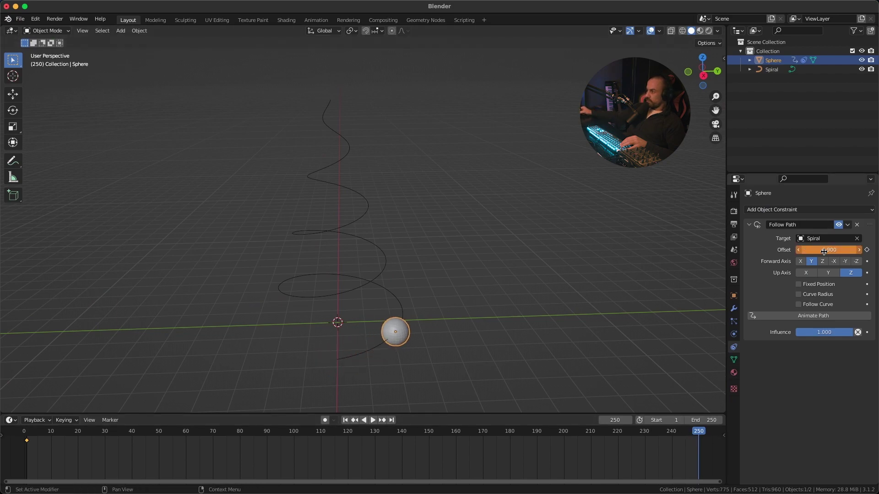
{"action": "left_click", "coordinate": [830, 250]}
{"action": "key", "text": "BackSpace"}
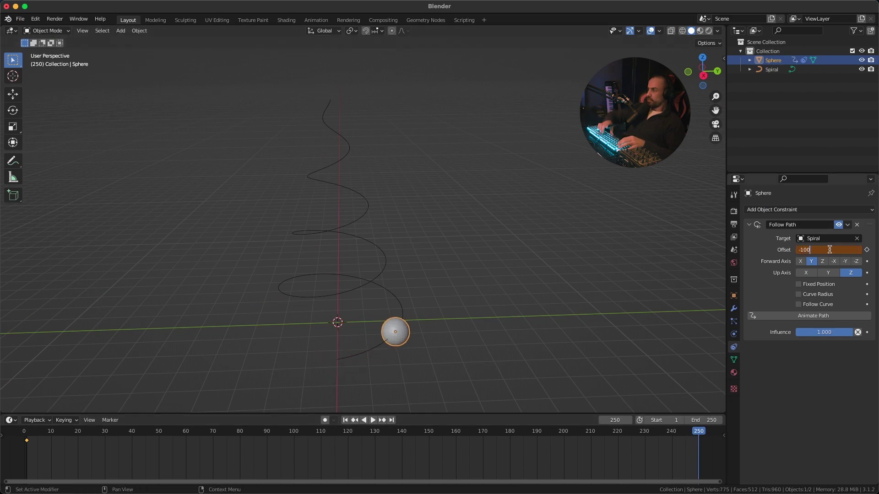
{"action": "type", "text": "-100"}
{"action": "key", "text": "Return"}
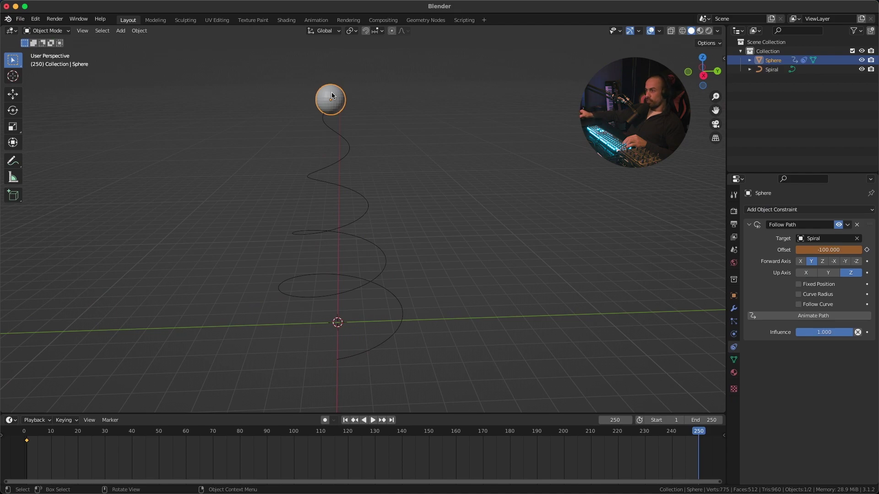
{"action": "left_click", "coordinate": [867, 250]}
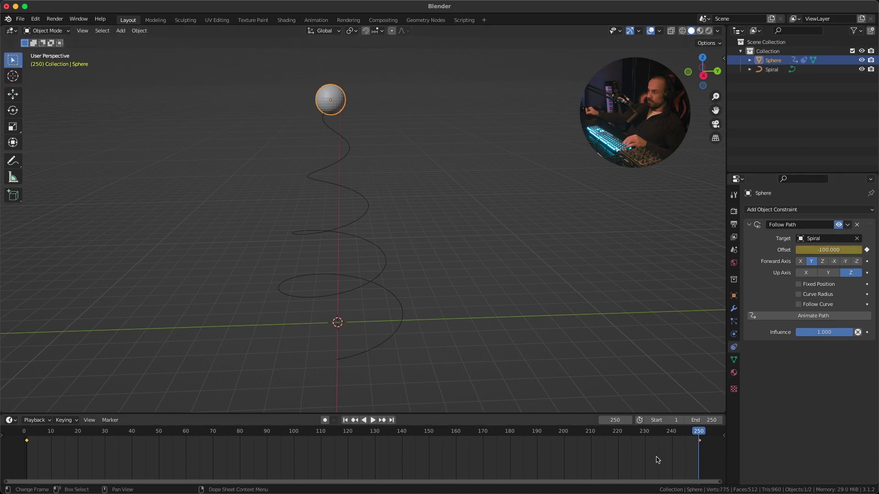
{"action": "key", "text": "shift+Left"}
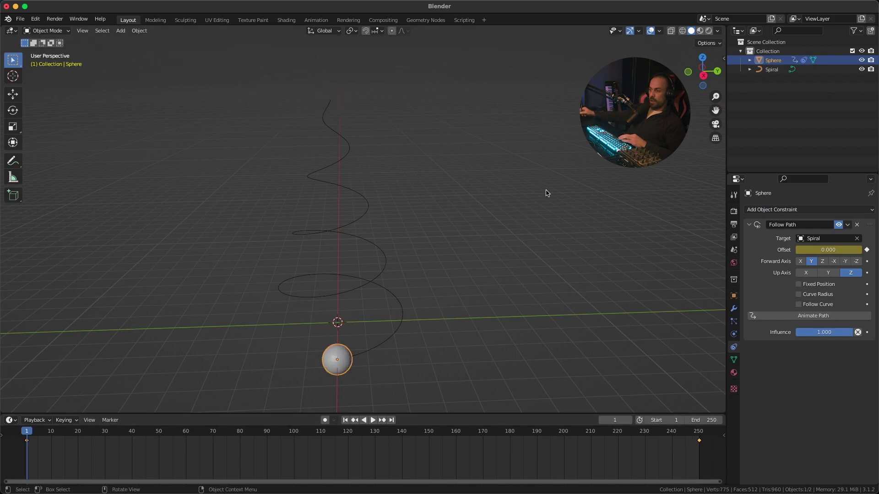
{"action": "key", "text": "space"}
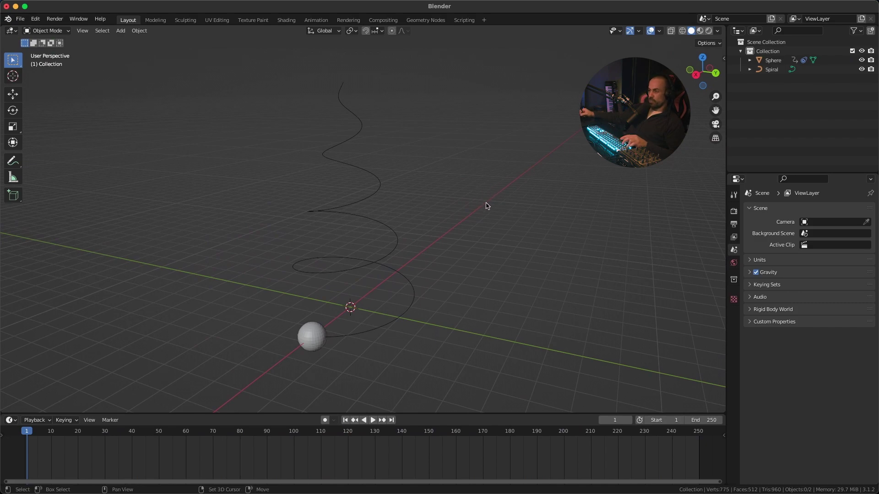
- Add an icosphere, scale it to 0.465 and move it -10.852 m along X
{"action": "key", "text": "shift+a"}
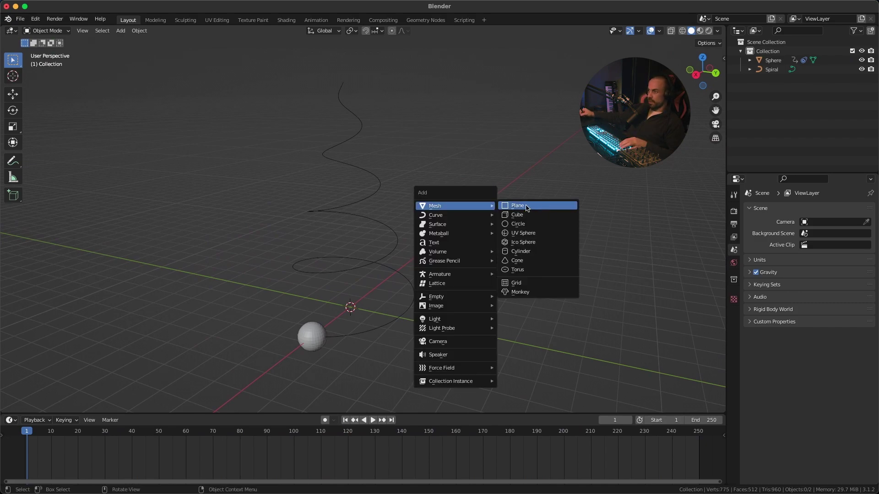
{"action": "left_click", "coordinate": [544, 247]}
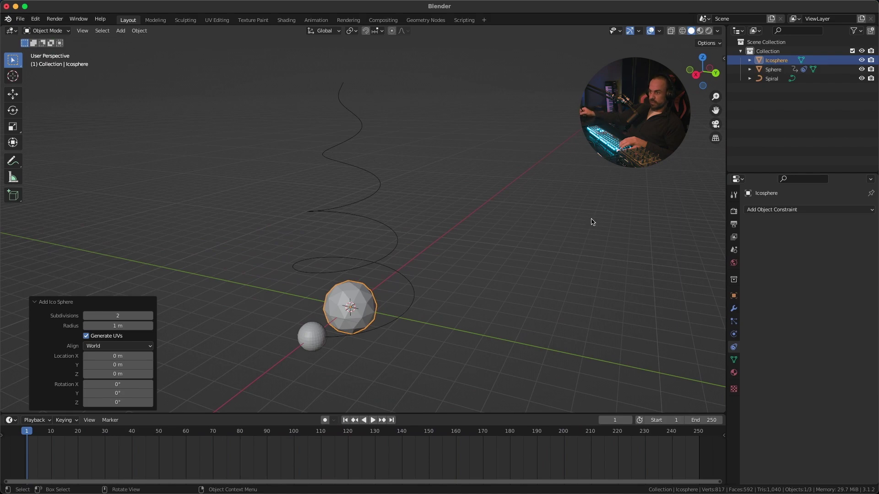
{"action": "key", "text": "s"}
{"action": "left_click", "coordinate": [458, 267]}
{"action": "middle_click_drag", "start_coordinate": [440, 274], "coordinate": [415, 271]}
{"action": "key", "text": "g"}
{"action": "key", "text": "x"}
{"action": "left_click", "coordinate": [625, 256]}
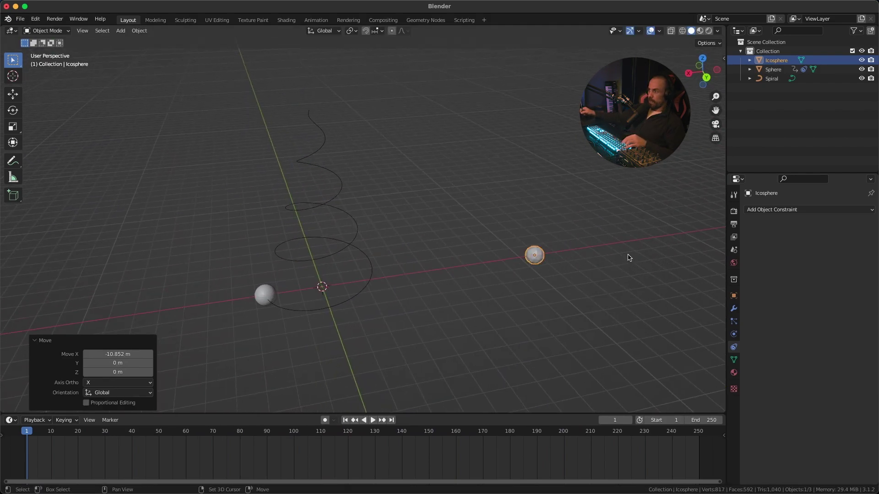
{"action": "middle_click_drag", "start_coordinate": [625, 255], "coordinate": [493, 246]}
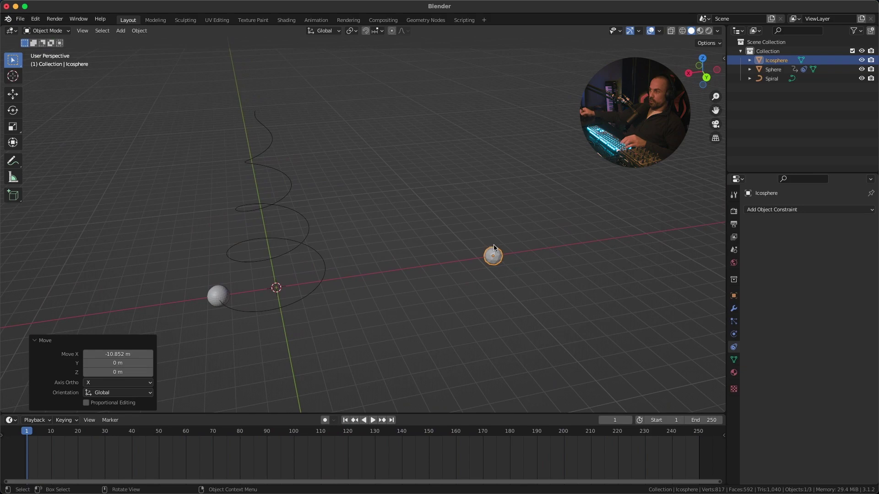
- Rename the icosphere to 'Particle' in the Outliner
{"action": "left_click", "coordinate": [781, 63]}
{"action": "double_click", "coordinate": [786, 62]}
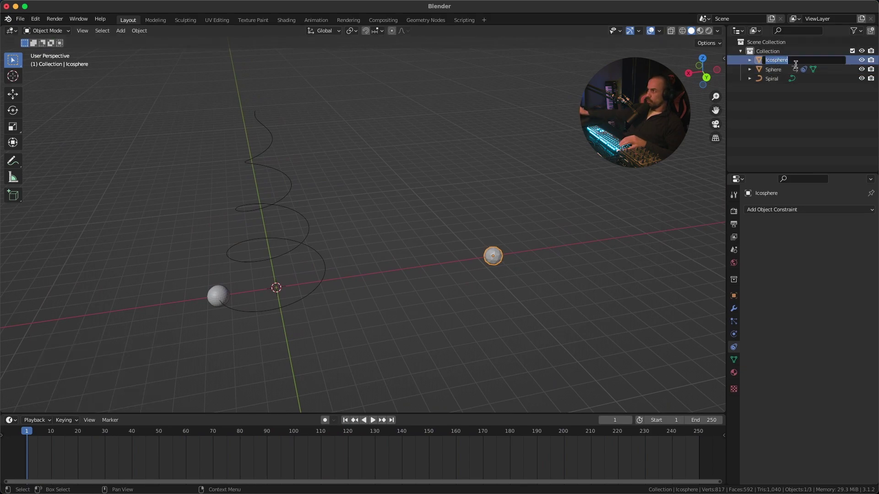
{"action": "type", "text": "Particle"}
{"action": "key", "text": "Return"}
{"action": "middle_click_drag", "start_coordinate": [480, 179], "coordinate": [582, 184]}
- Add a particle system to the climbing sphere and preview its default emission
{"action": "left_click", "coordinate": [254, 297]}
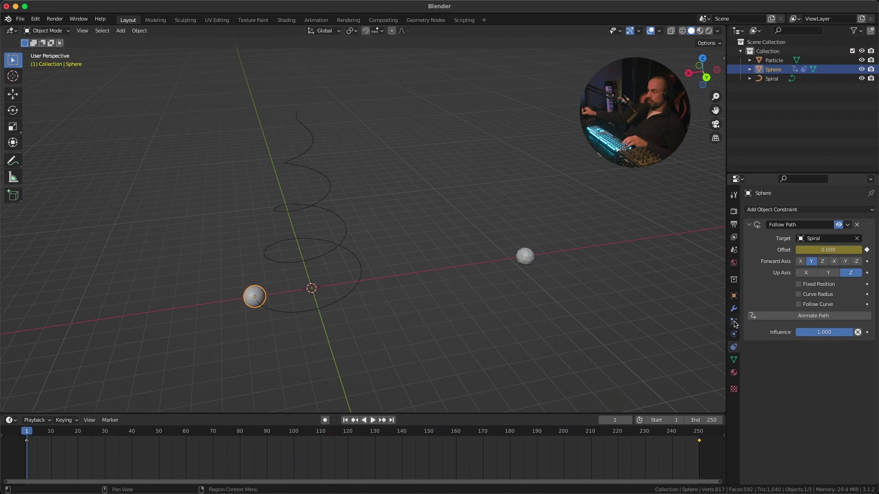
{"action": "left_click", "coordinate": [734, 323]}
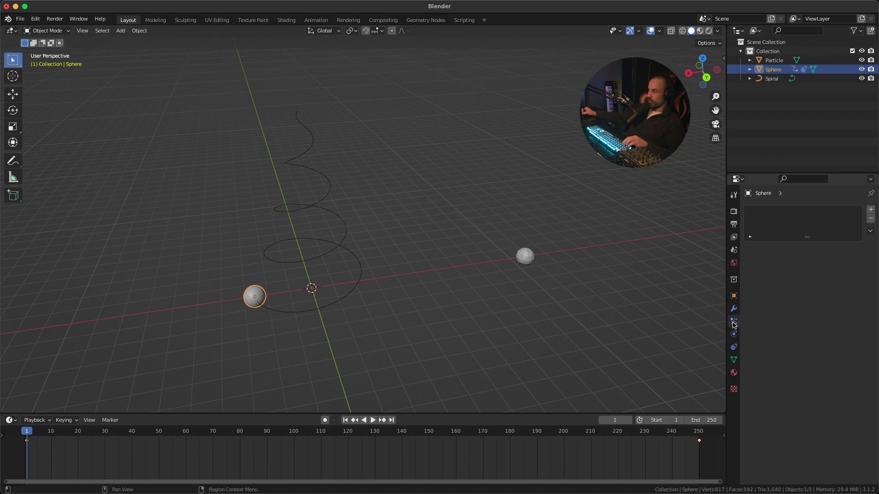
{"action": "middle_click_drag", "start_coordinate": [526, 274], "coordinate": [630, 208]}
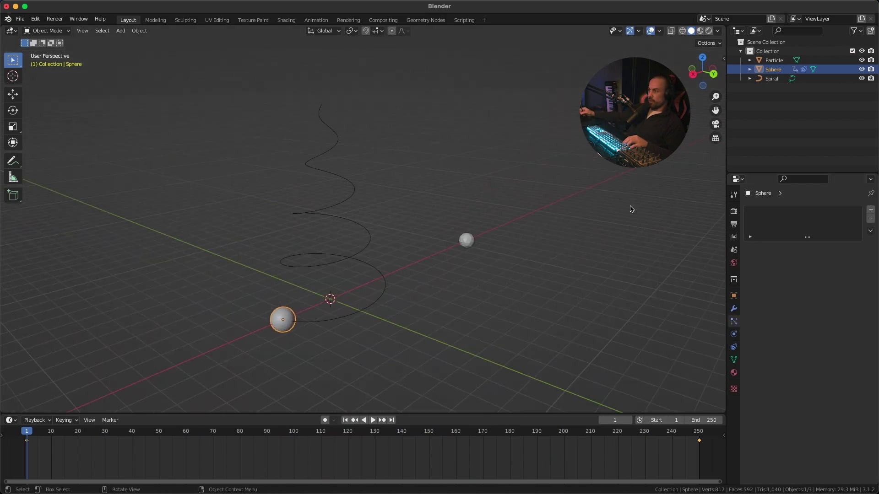
{"action": "left_click", "coordinate": [871, 211]}
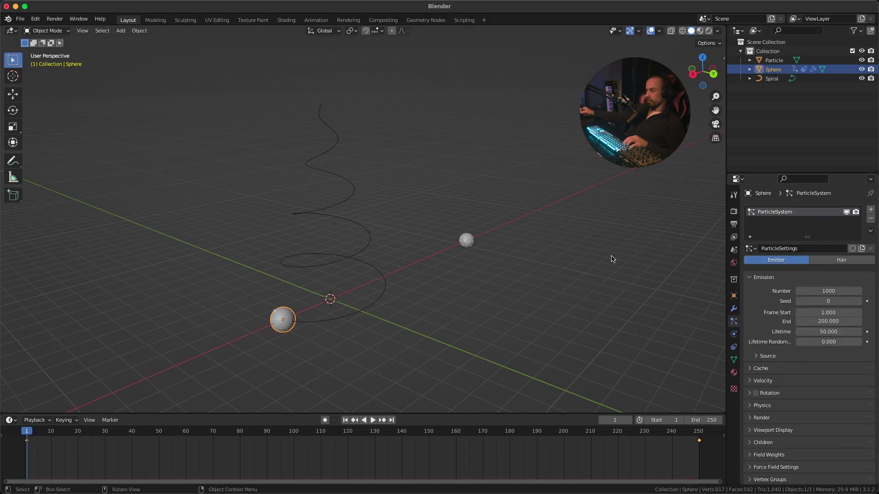
{"action": "key", "text": "space"}
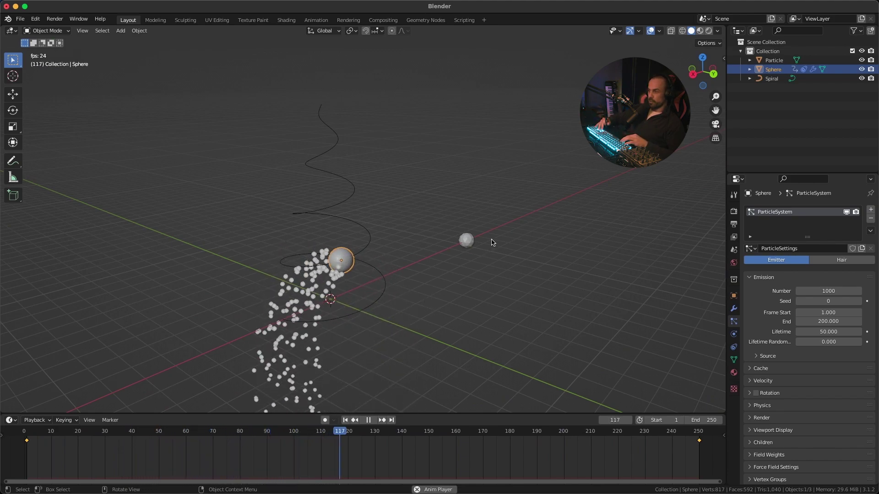
{"action": "key", "text": "Escape"}
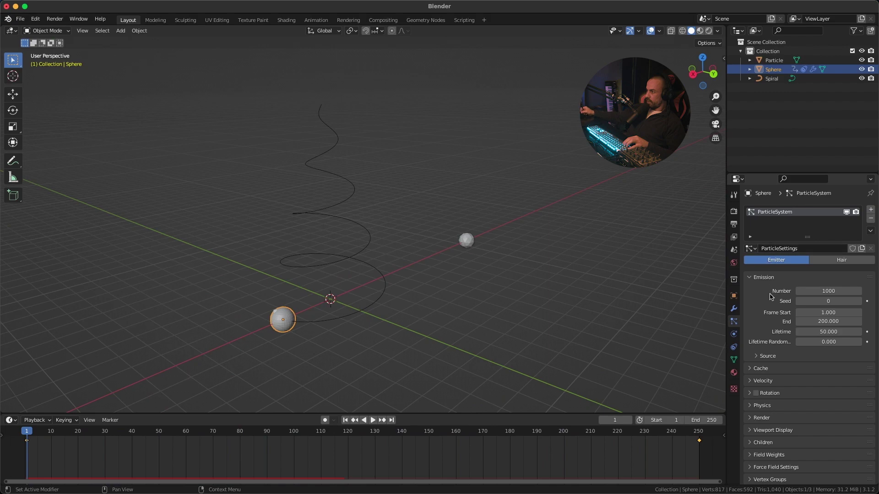
{"action": "scroll", "coordinate": [771, 297], "scroll_direction": "down", "scroll_amount": 2}
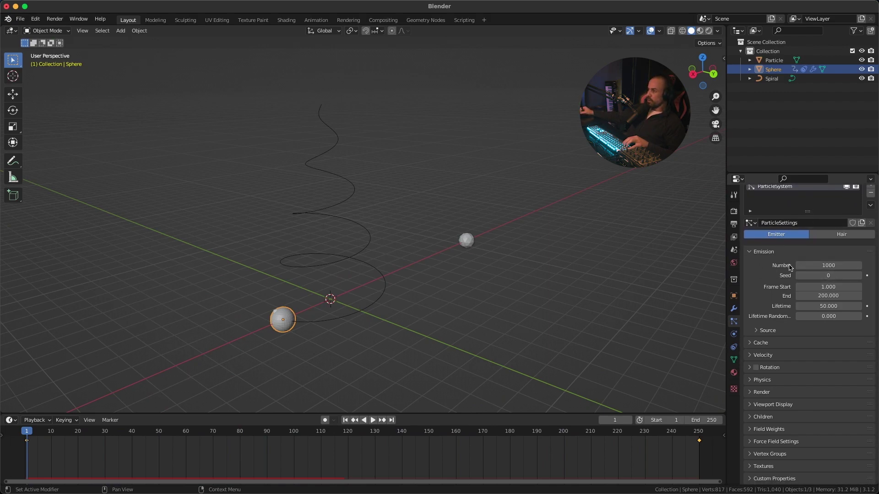
- Set particle Number 10000, Lifetime 50 and Lifetime Randomness 1.000, then preview
{"action": "left_click", "coordinate": [836, 266]}
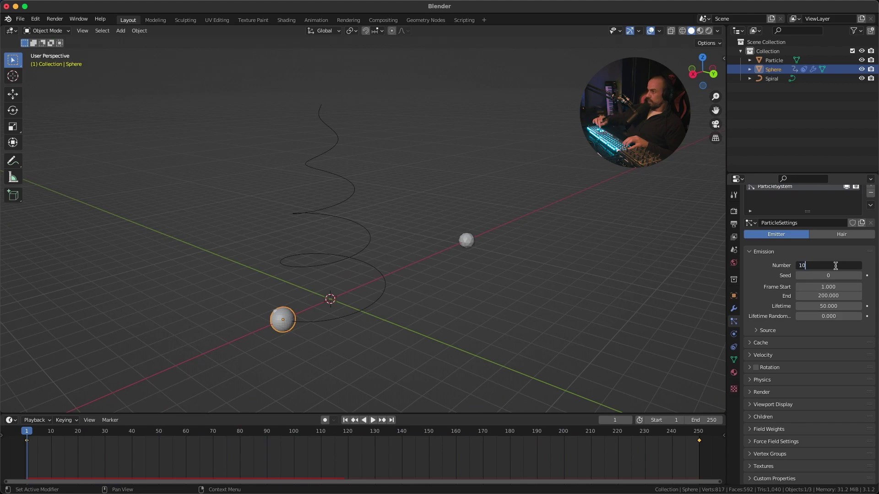
{"action": "type", "text": "10000"}
{"action": "key", "text": "Return"}
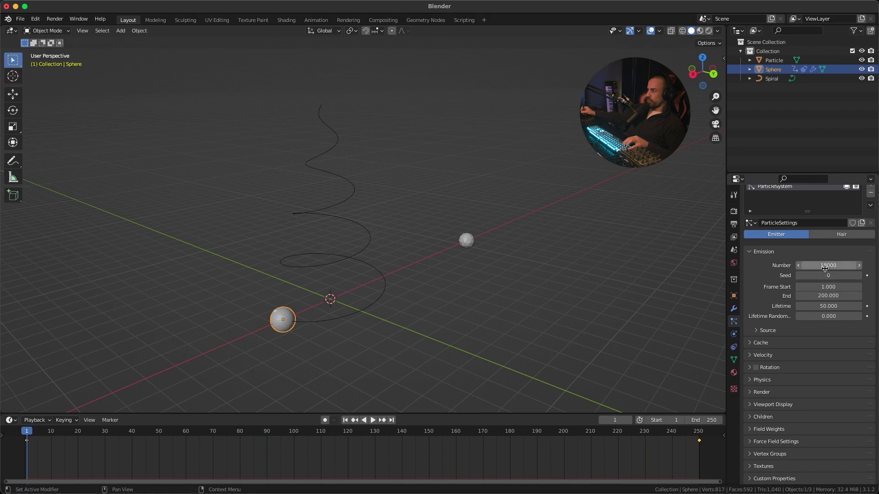
{"action": "left_click_drag", "start_coordinate": [826, 306], "coordinate": [829, 306]}
{"action": "left_click", "coordinate": [829, 306]}
{"action": "type", "text": "50"}
{"action": "key", "text": "Return"}
{"action": "left_click_drag", "start_coordinate": [815, 320], "coordinate": [863, 319]}
{"action": "key", "text": "space"}
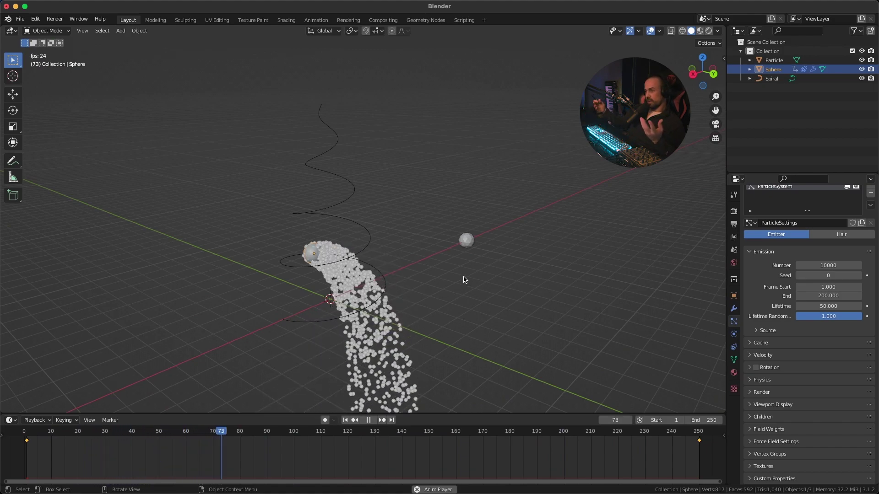
- Set particle Object Velocity to 0.531 and velocity Randomize to 0.500
{"action": "key", "text": "Escape"}
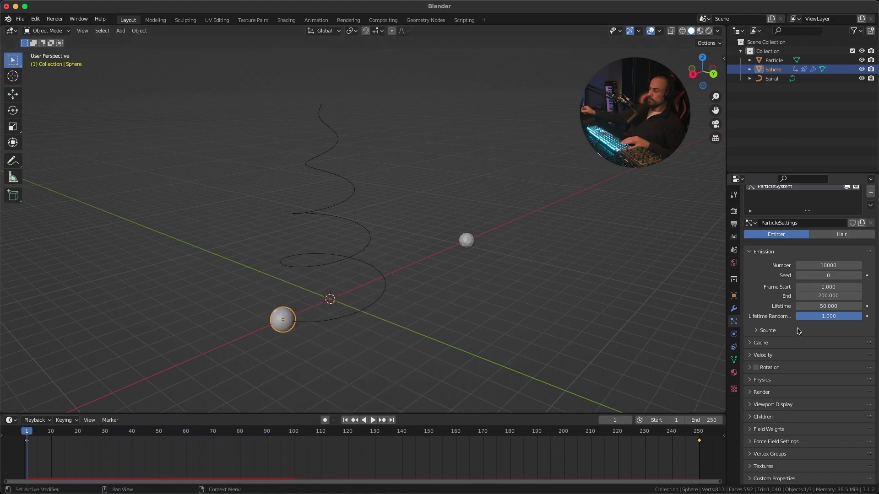
{"action": "left_click", "coordinate": [755, 330]}
{"action": "scroll", "coordinate": [807, 279], "scroll_direction": "down", "scroll_amount": 3}
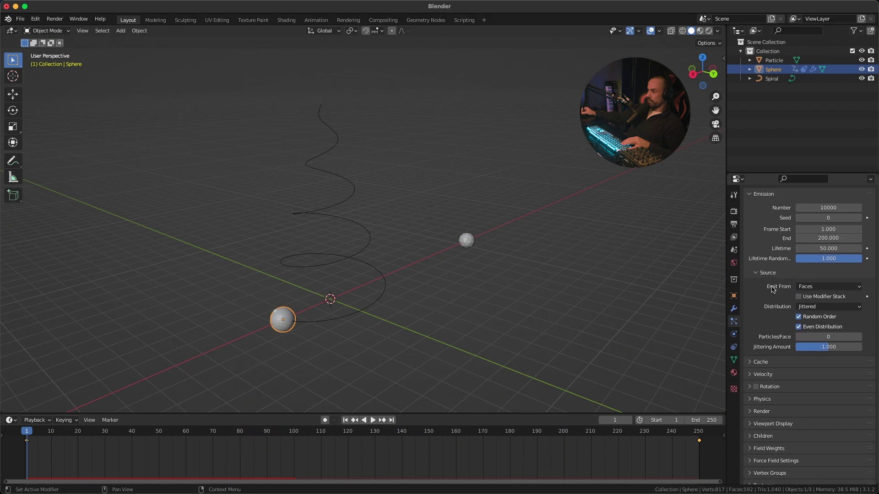
{"action": "scroll", "coordinate": [774, 280], "scroll_direction": "down", "scroll_amount": 1}
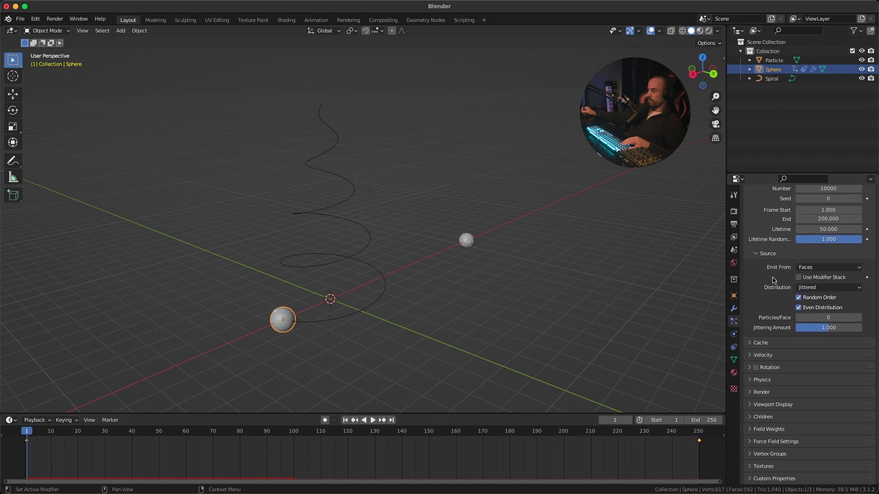
{"action": "left_click", "coordinate": [752, 355]}
{"action": "scroll", "coordinate": [806, 320], "scroll_direction": "down", "scroll_amount": 4}
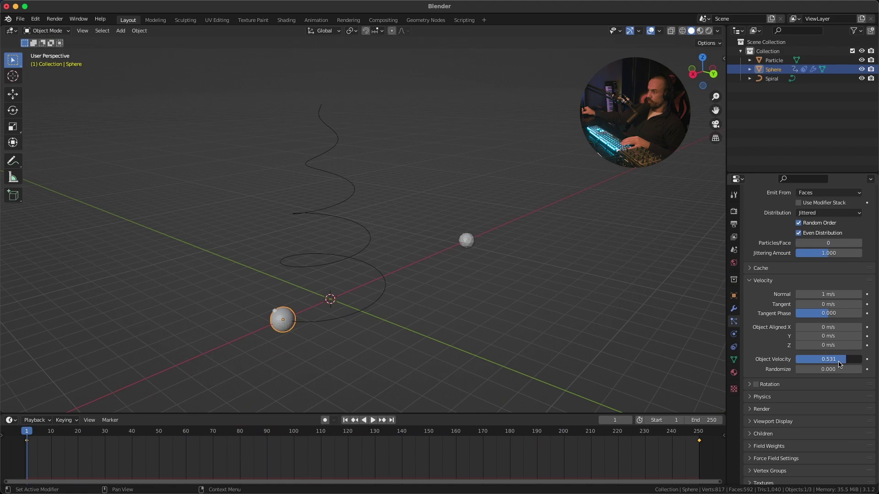
{"action": "left_click_drag", "start_coordinate": [819, 370], "coordinate": [824, 370]}
{"action": "left_click_drag", "start_coordinate": [833, 374], "coordinate": [834, 373]}
{"action": "scroll", "coordinate": [763, 373], "scroll_direction": "down", "scroll_amount": 1}
- Render the particles as instances of the Particle object and preview the emission
{"action": "left_click", "coordinate": [749, 392]}
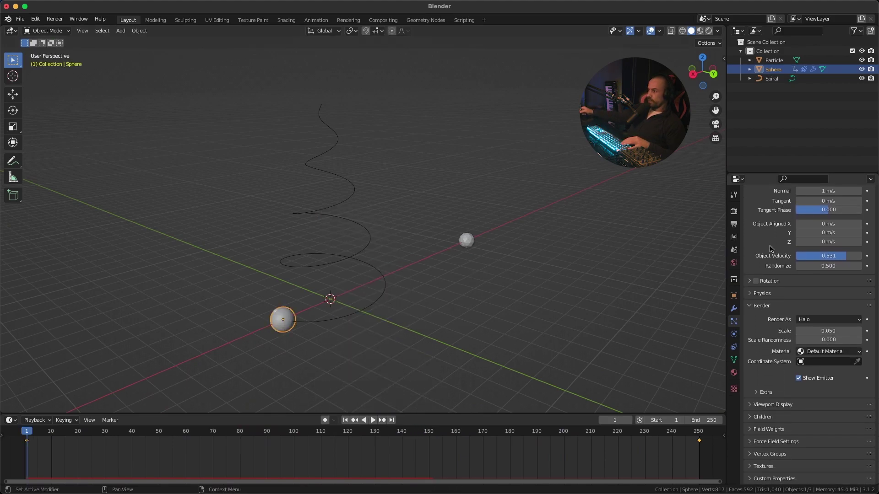
{"action": "left_click", "coordinate": [816, 322]}
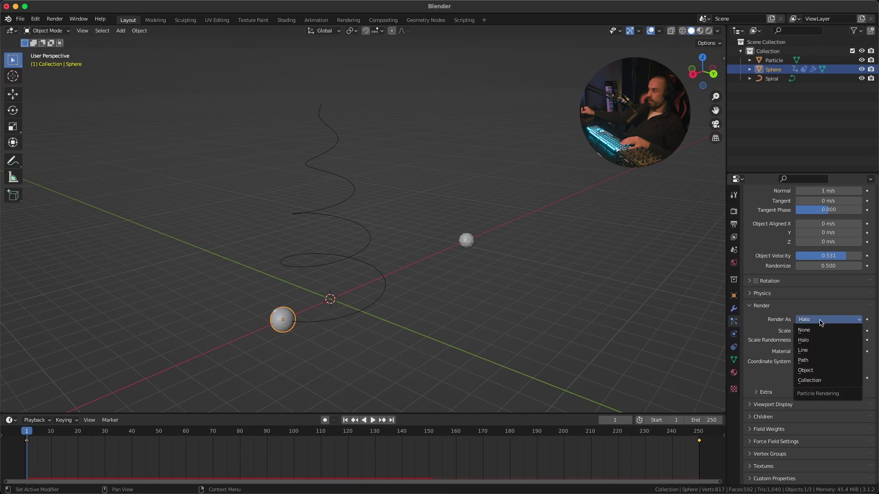
{"action": "left_click", "coordinate": [815, 374]}
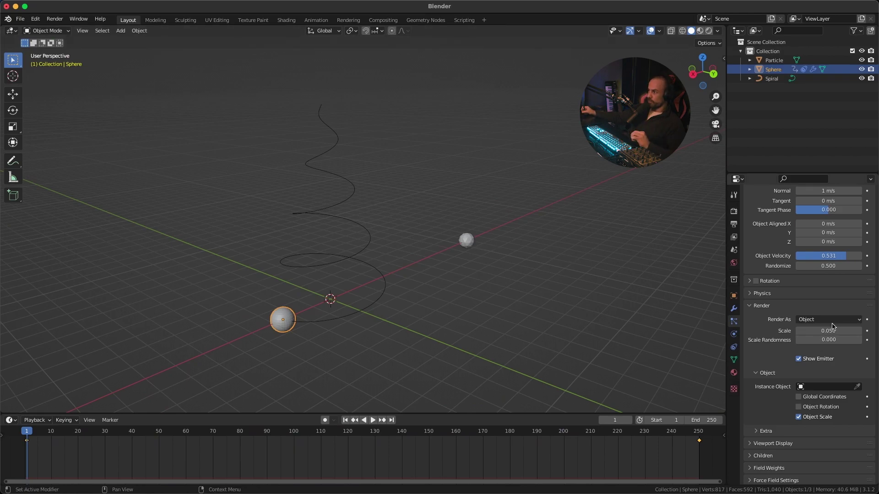
{"action": "left_click", "coordinate": [822, 388]}
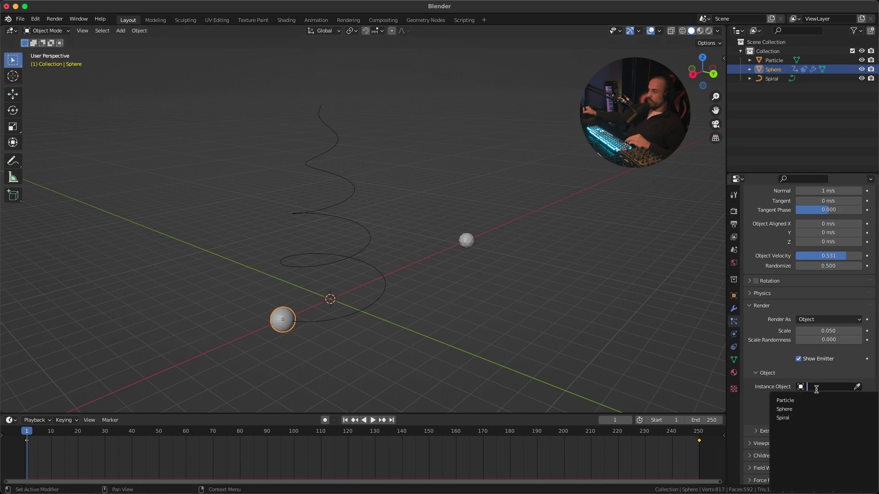
{"action": "left_click", "coordinate": [793, 401]}
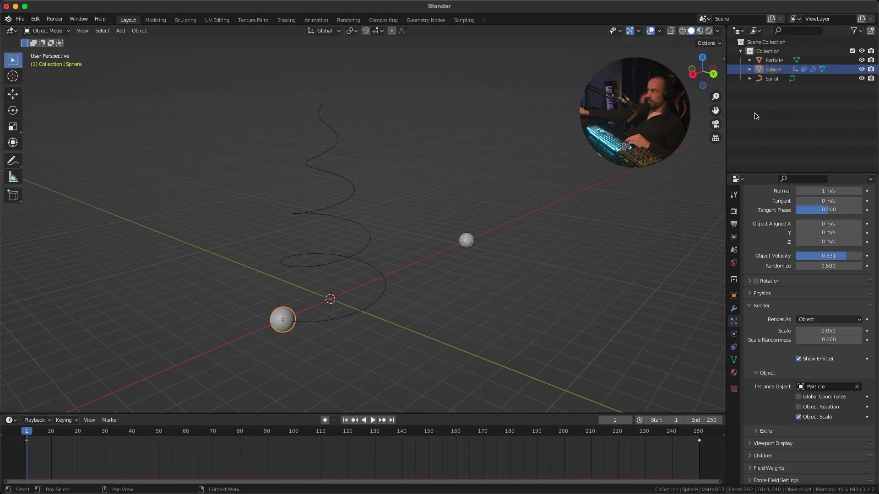
{"action": "key", "text": "space"}
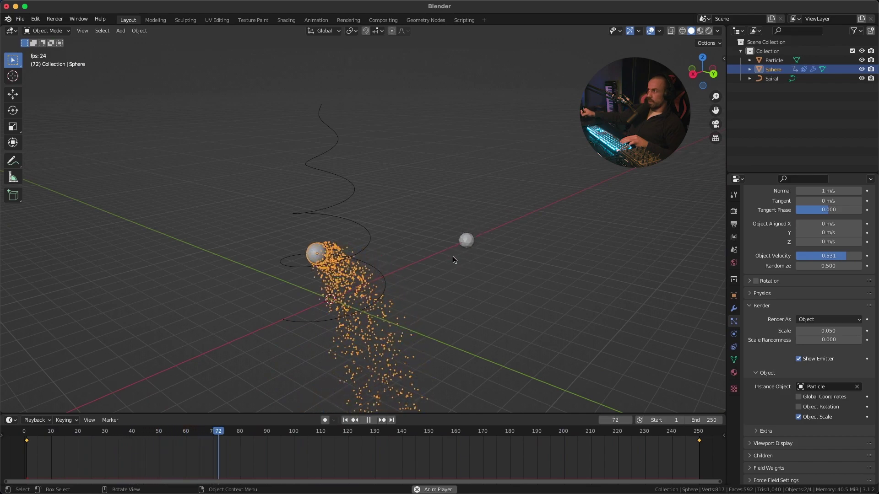
{"action": "key", "text": "space"}
- Set particle scale 0.077 with scale randomness 1.000 and turn off Show Emitter
{"action": "middle_click_drag", "start_coordinate": [473, 245], "coordinate": [463, 195]}
{"action": "scroll", "coordinate": [467, 220], "scroll_direction": "up", "scroll_amount": 3}
{"action": "scroll", "coordinate": [469, 202], "scroll_direction": "up", "scroll_amount": 3}
{"action": "left_click", "coordinate": [213, 173]}
{"action": "scroll", "coordinate": [361, 181], "scroll_direction": "up", "scroll_amount": 5}
{"action": "scroll", "coordinate": [391, 240], "scroll_direction": "down", "scroll_amount": 10}
{"action": "middle_click_drag", "start_coordinate": [392, 240], "coordinate": [458, 215]}
{"action": "scroll", "coordinate": [824, 316], "scroll_direction": "down", "scroll_amount": 2}
{"action": "mouse_move", "coordinate": [826, 303]}
{"action": "left_mouse_down"}
{"action": "mouse_move", "coordinate": [856, 303]}
{"action": "mouse_move", "coordinate": [822, 314]}
{"action": "mouse_move", "coordinate": [870, 316]}
{"action": "mouse_move", "coordinate": [827, 302]}
{"action": "left_mouse_up"}
{"action": "middle_click_drag", "start_coordinate": [485, 224], "coordinate": [512, 336]}
- Replay the animation from frame 1 to check the instanced particle stream
{"action": "key", "text": "shift+Left"}
{"action": "key", "text": "space"}
{"action": "key", "text": "Escape"}
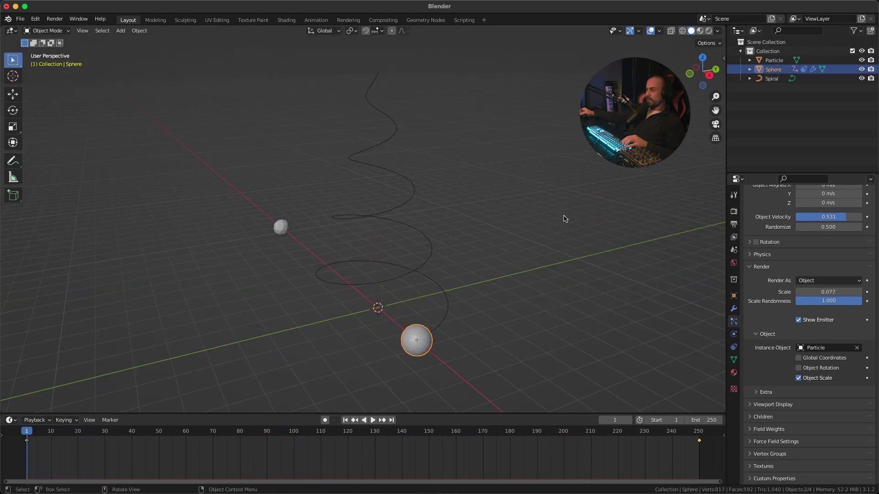
{"action": "middle_click_drag", "start_coordinate": [566, 221], "coordinate": [536, 239]}
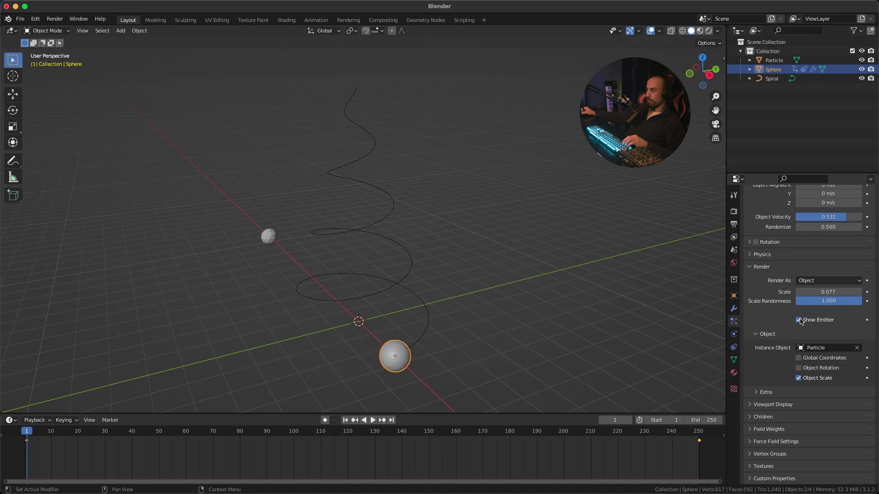
{"action": "middle_click_drag", "start_coordinate": [514, 304], "coordinate": [414, 349]}
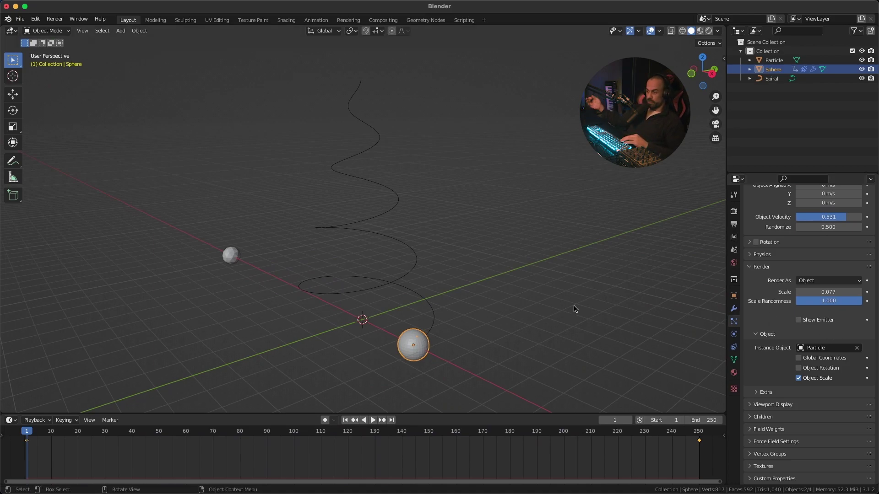
{"action": "key", "text": "space"}
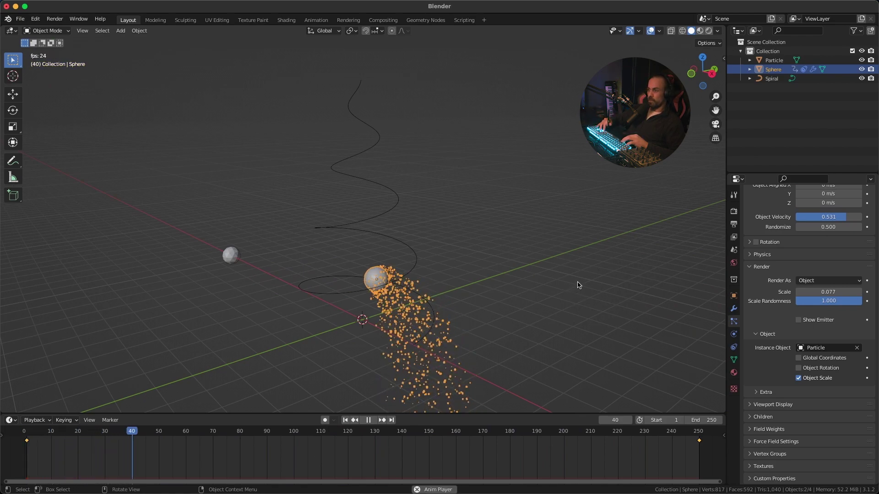
{"action": "key", "text": "Escape"}
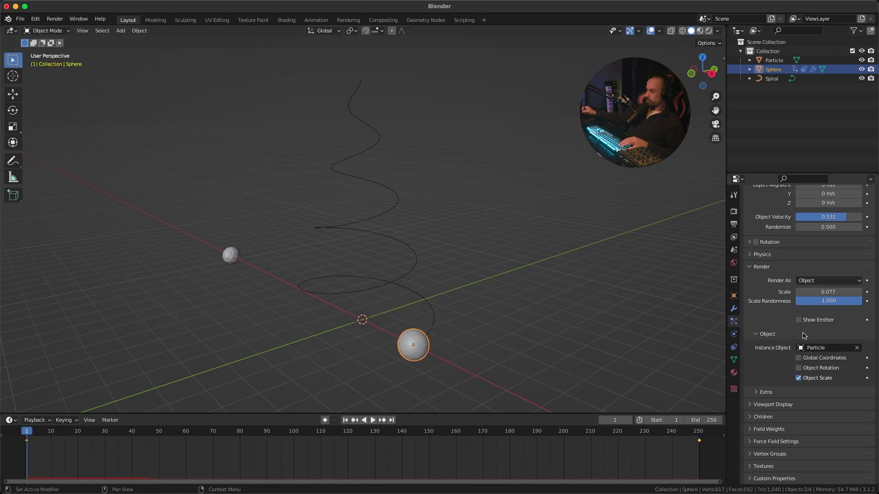
- Expand the particle Physics settings, then the Gravity panel in Scene Properties
{"action": "scroll", "coordinate": [772, 403], "scroll_direction": "up", "scroll_amount": 2}
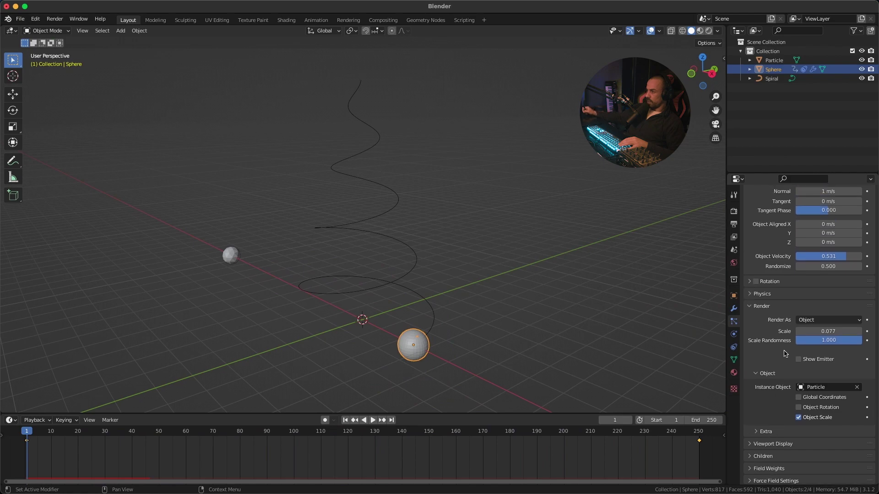
{"action": "left_click", "coordinate": [754, 309]}
{"action": "left_click", "coordinate": [751, 380]}
{"action": "scroll", "coordinate": [769, 329], "scroll_direction": "down", "scroll_amount": 4}
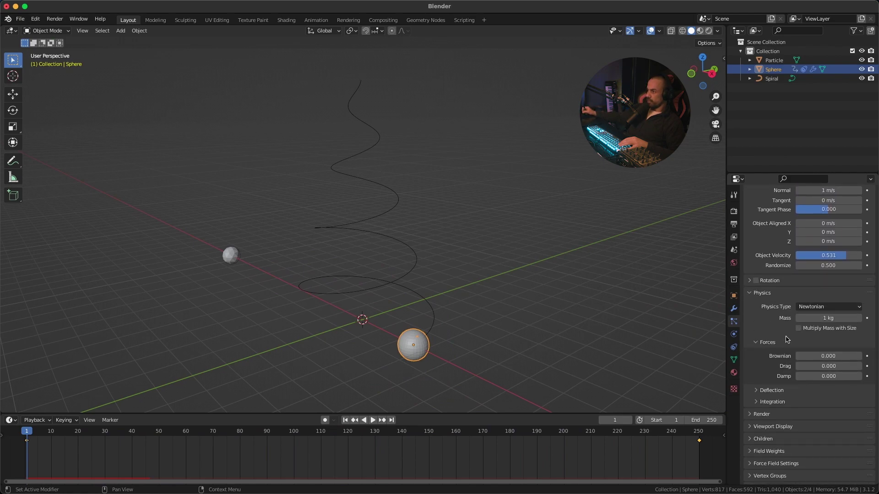
{"action": "scroll", "coordinate": [760, 338], "scroll_direction": "up", "scroll_amount": 2}
{"action": "left_click", "coordinate": [734, 264]}
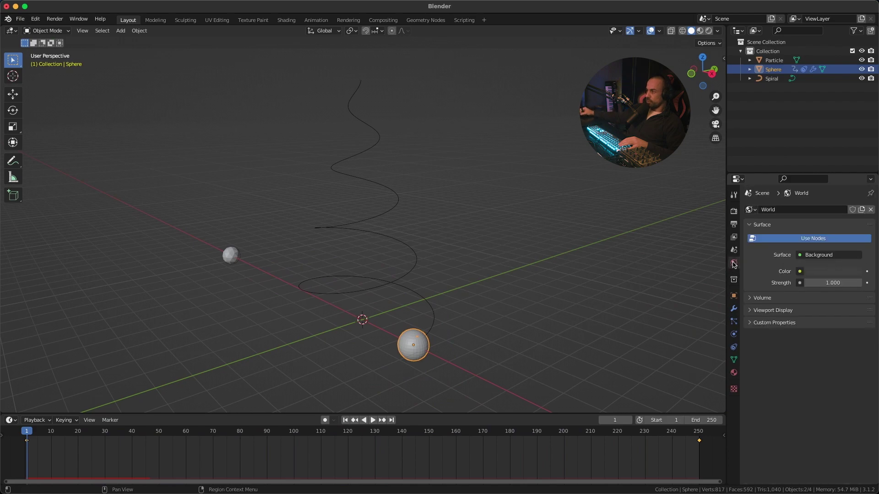
{"action": "left_click", "coordinate": [734, 251]}
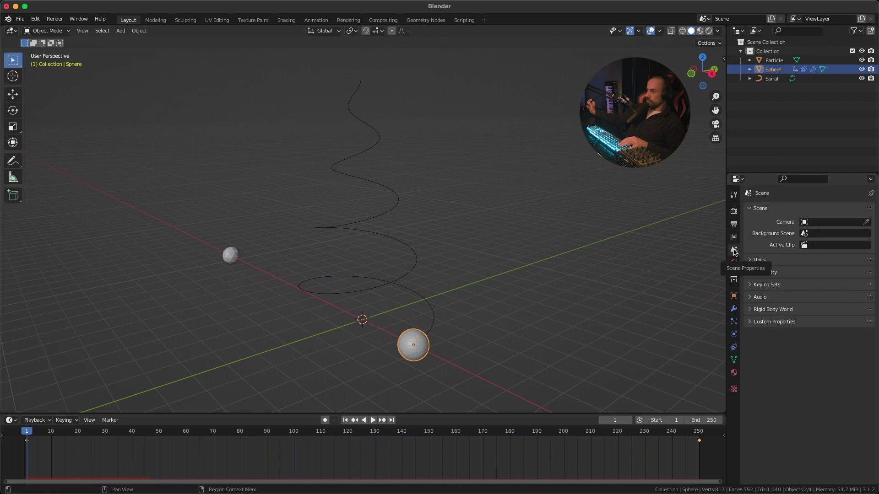
{"action": "left_click", "coordinate": [749, 273]}
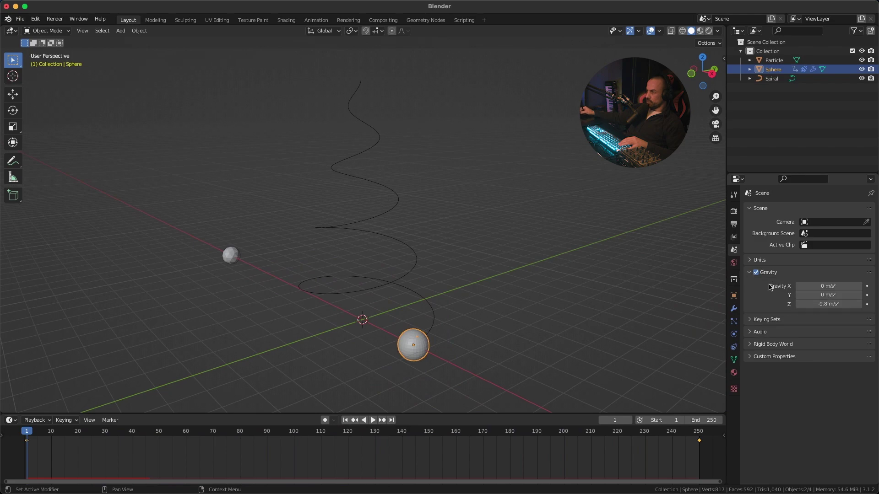
- Disable scene gravity and play the animation to test the particles
{"action": "left_click", "coordinate": [762, 275]}
{"action": "key", "text": "space"}
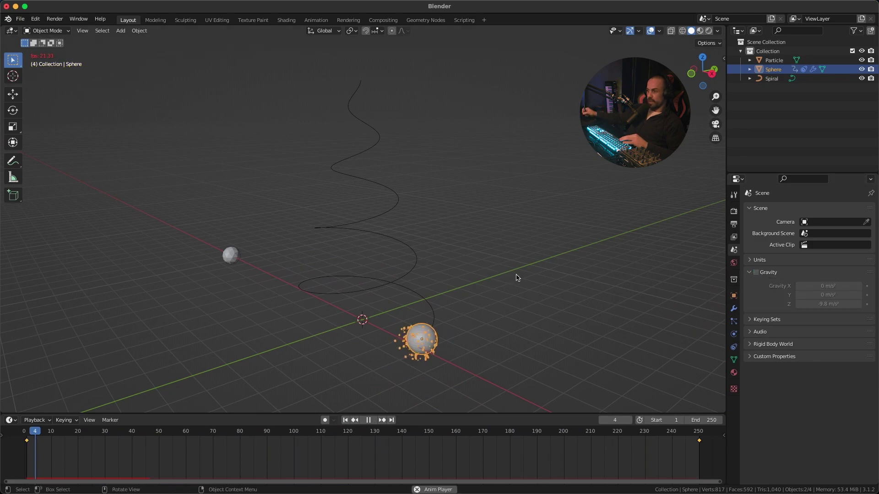
{"action": "middle_click_drag", "start_coordinate": [457, 309], "coordinate": [534, 288]}
{"action": "key", "text": "space"}
{"action": "key", "text": "shift+Left"}
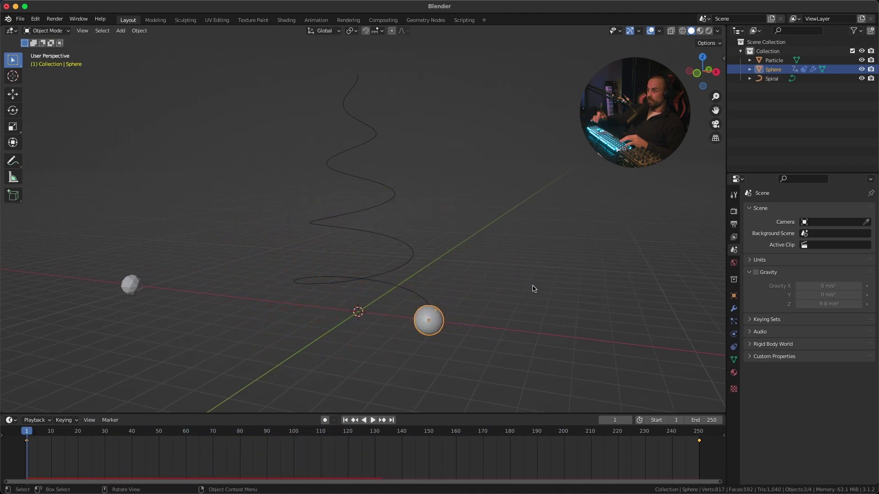
- Re-enable gravity, replay the animation, and select the Particle sphere
{"action": "left_click", "coordinate": [756, 272]}
{"action": "key", "text": "space"}
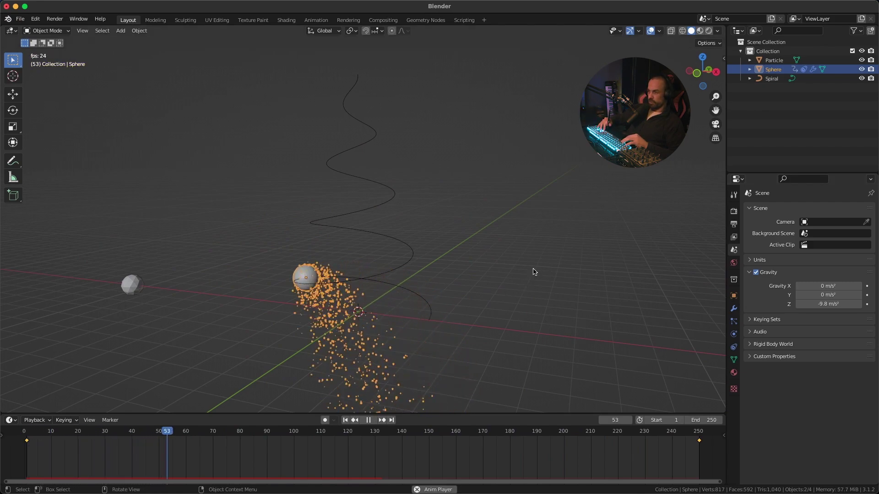
{"action": "key", "text": "Escape"}
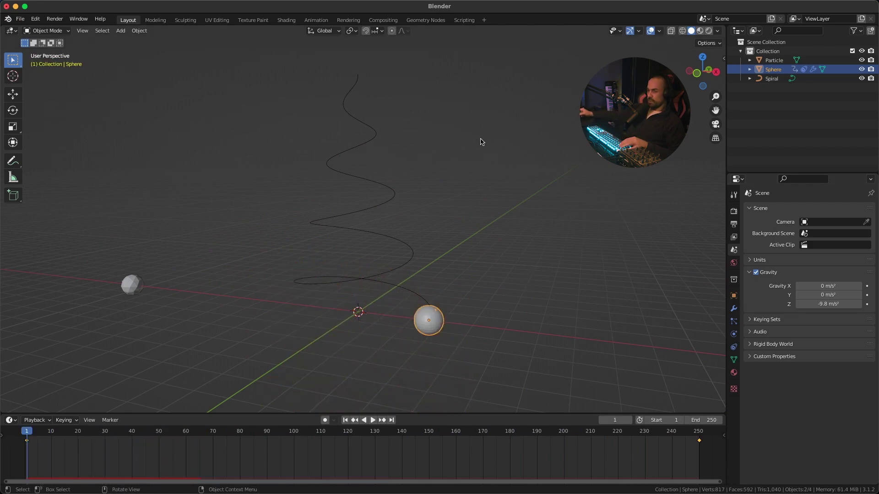
{"action": "middle_click_drag", "start_coordinate": [576, 181], "coordinate": [578, 198]}
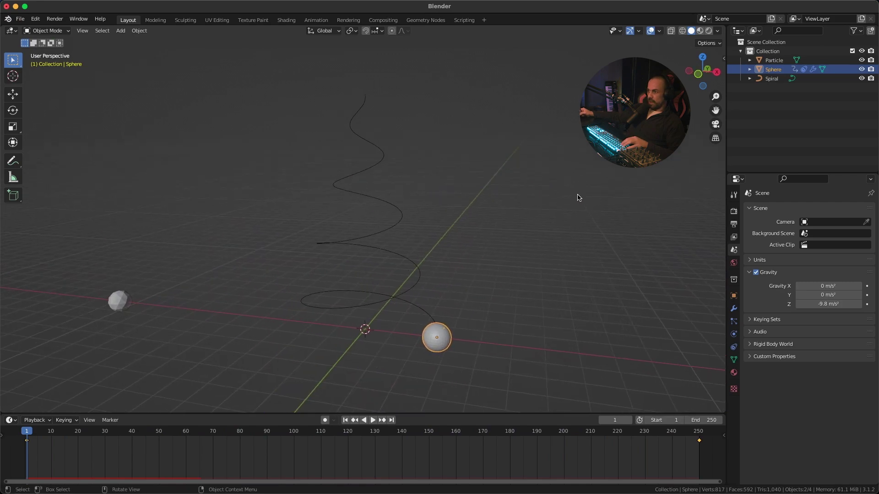
{"action": "left_click", "coordinate": [120, 302]}
- Add a new material and swap its Principled BSDF for an Emission node wired to Surface
{"action": "middle_click_drag", "start_coordinate": [174, 295], "coordinate": [286, 246]}
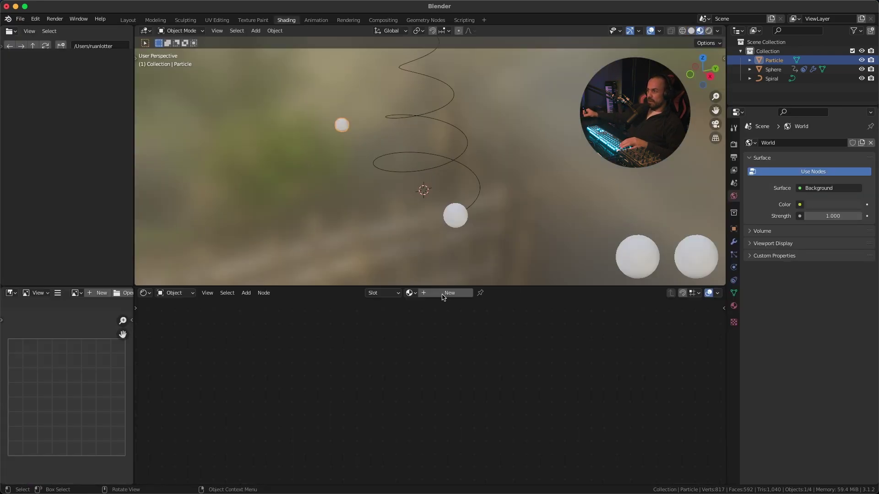
{"action": "left_click", "coordinate": [443, 295]}
{"action": "middle_click_drag", "start_coordinate": [412, 357], "coordinate": [340, 397]}
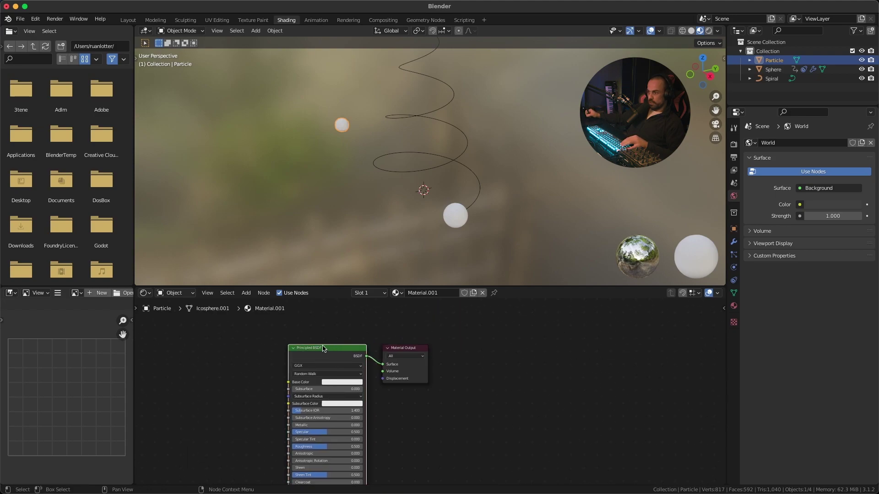
{"action": "key", "text": "x"}
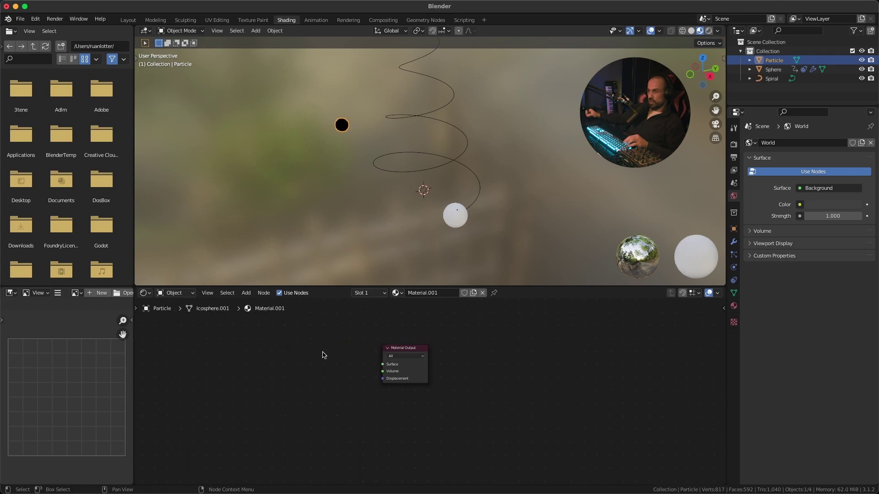
{"action": "key", "text": "Home"}
{"action": "key", "text": "shift+a"}
{"action": "left_click", "coordinate": [351, 353]}
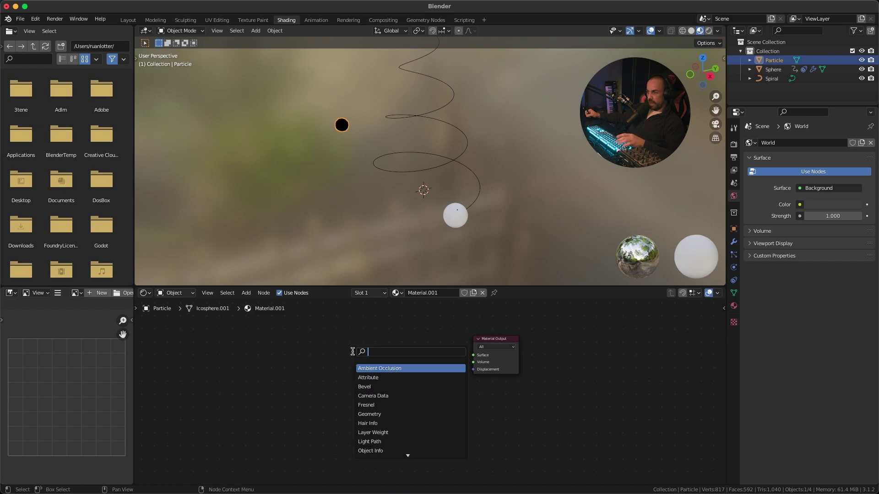
{"action": "type", "text": "em"}
{"action": "left_click", "coordinate": [388, 370]}
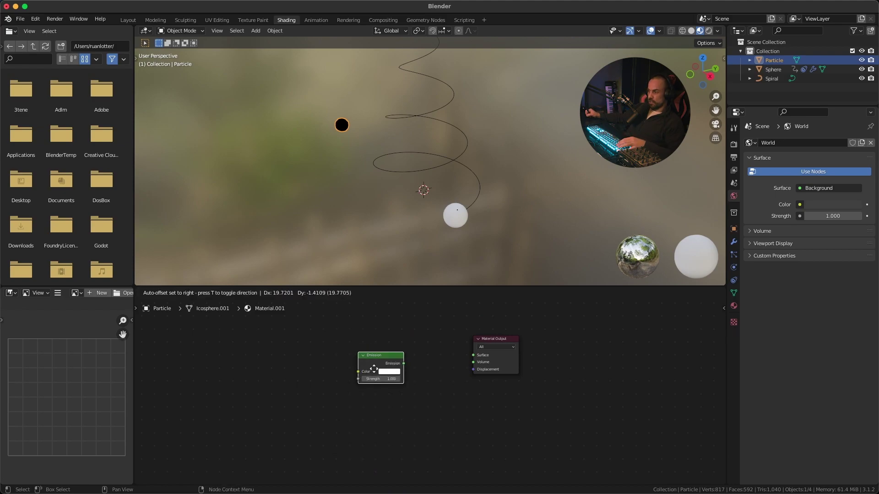
{"action": "left_click", "coordinate": [398, 370]}
{"action": "key", "text": "Home"}
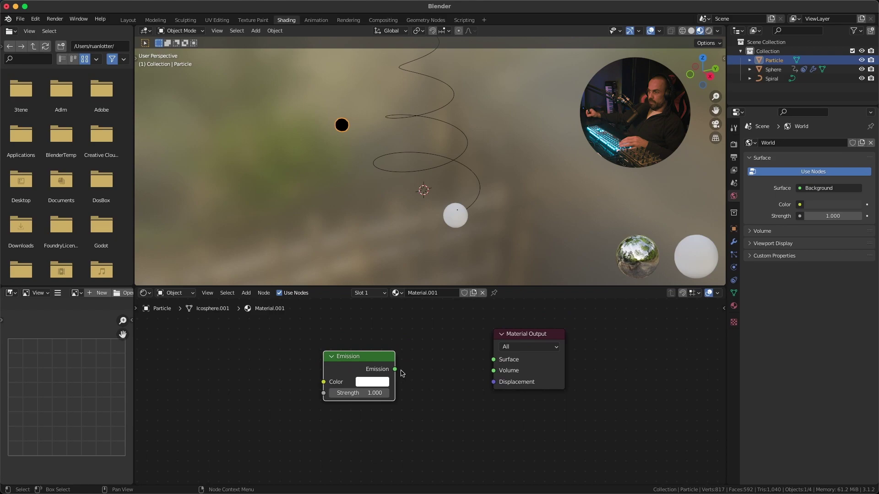
{"action": "left_click_drag", "start_coordinate": [395, 369], "coordinate": [494, 360]}
- Set the Emission colour to blue and its Strength to 20
{"action": "scroll", "coordinate": [447, 371], "scroll_direction": "up", "scroll_amount": 1}
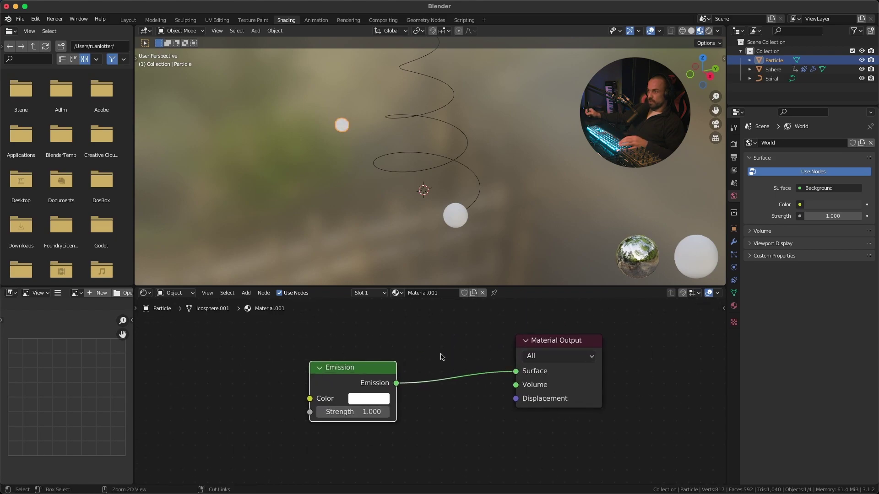
{"action": "left_click", "coordinate": [364, 398]}
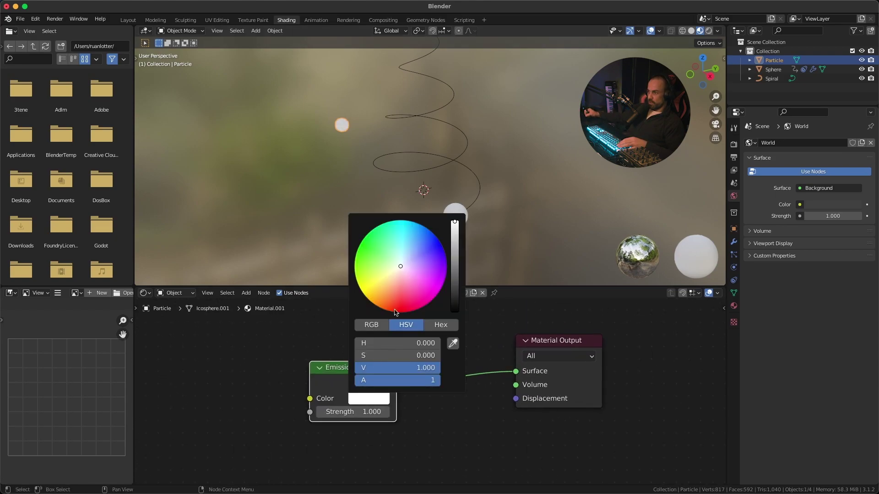
{"action": "left_click_drag", "start_coordinate": [405, 249], "coordinate": [431, 217]}
{"action": "left_click", "coordinate": [340, 412]}
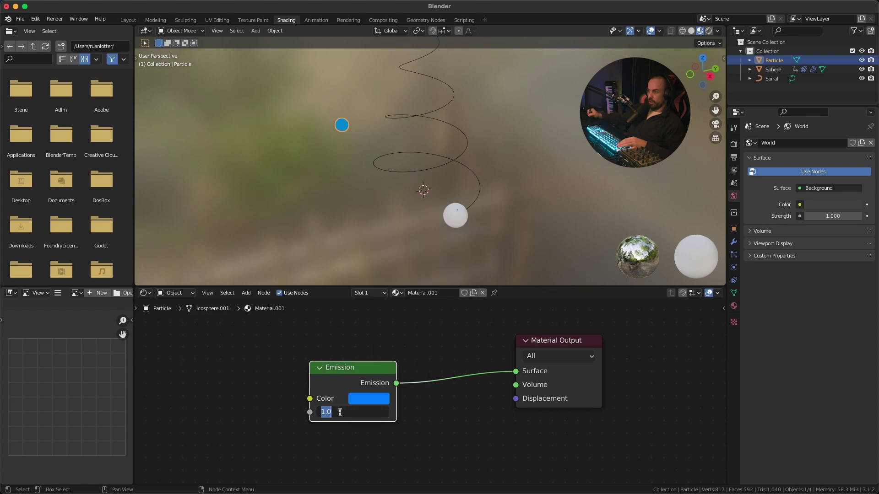
{"action": "type", "text": "20"}
{"action": "key", "text": "Return"}
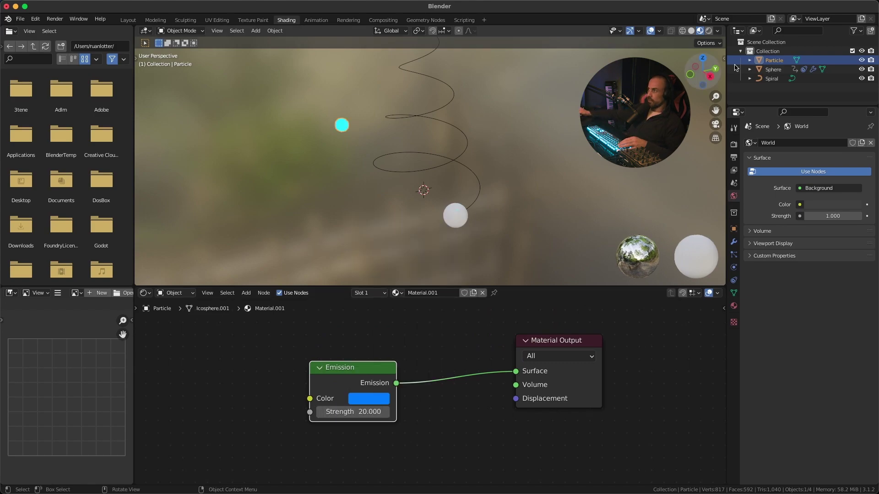
- Back in Layout at frame 88, switch to rendered shading and enable Bloom in Render Properties
{"action": "left_click", "coordinate": [133, 20]}
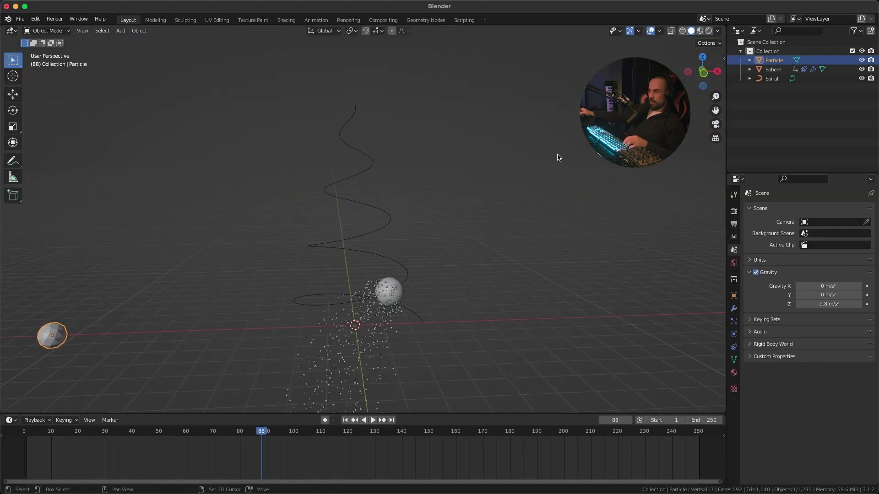
{"action": "middle_click_drag", "start_coordinate": [559, 153], "coordinate": [548, 143]}
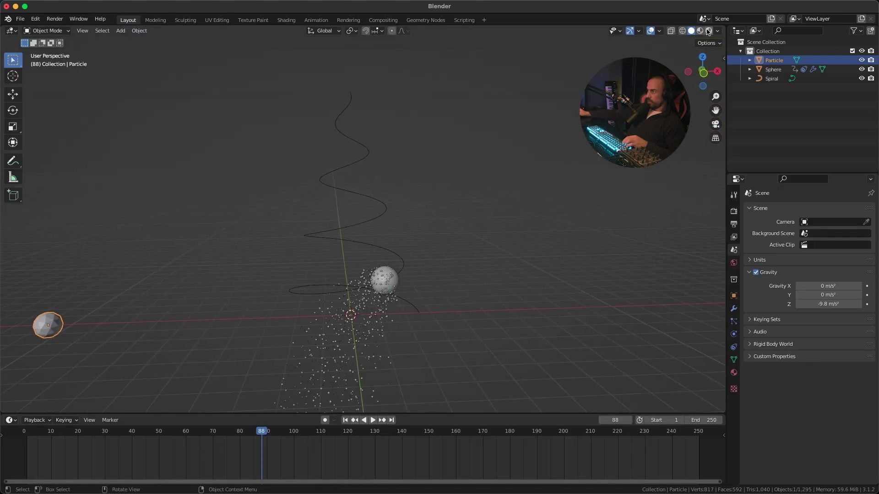
{"action": "left_click", "coordinate": [708, 31]}
{"action": "left_click", "coordinate": [733, 211]}
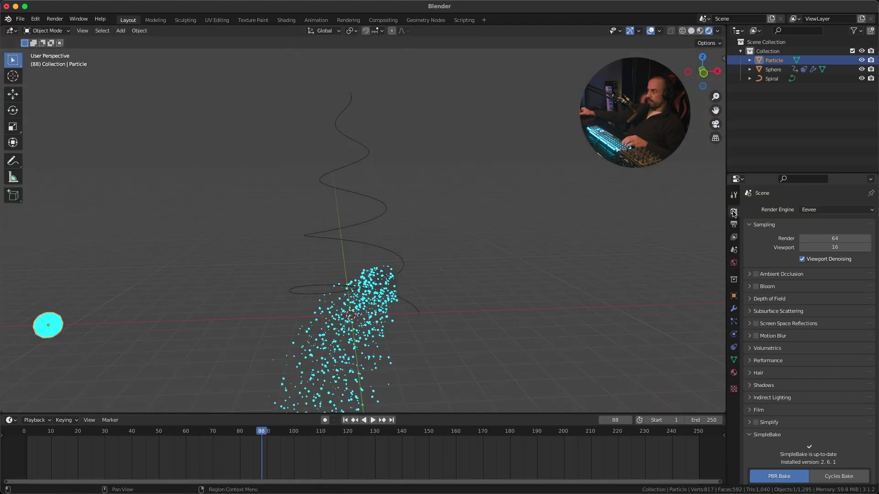
{"action": "left_click", "coordinate": [755, 287]}
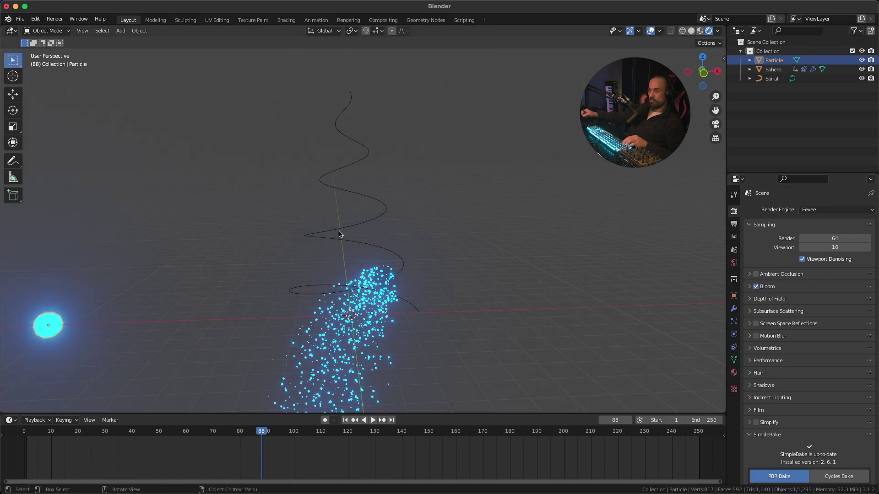
- Orbit around the glowing particles and play the animation from the start
{"action": "middle_click_drag", "start_coordinate": [353, 229], "coordinate": [520, 255]}
{"action": "left_click", "coordinate": [355, 278]}
{"action": "key", "text": "space"}
{"action": "key", "text": "shift+Left"}
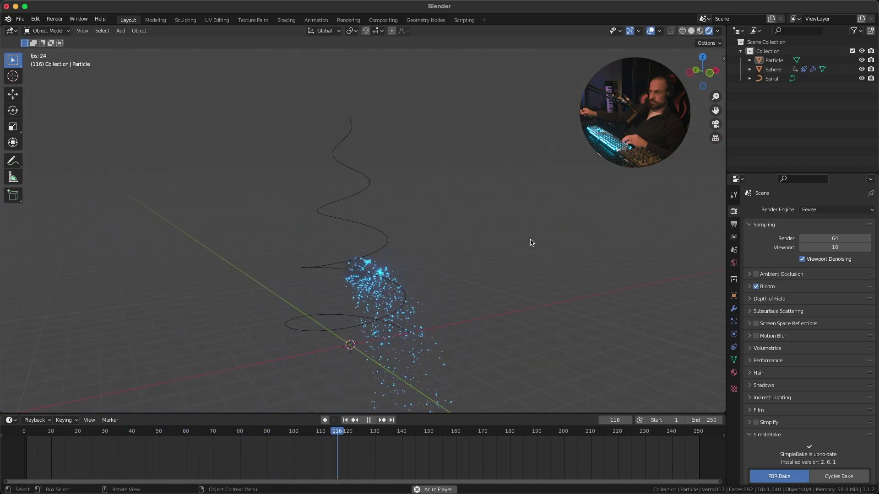
- Raise the Sphere's particle Emission Number from 10000 to 50000 and preview the denser stream
{"action": "key", "text": "Escape"}
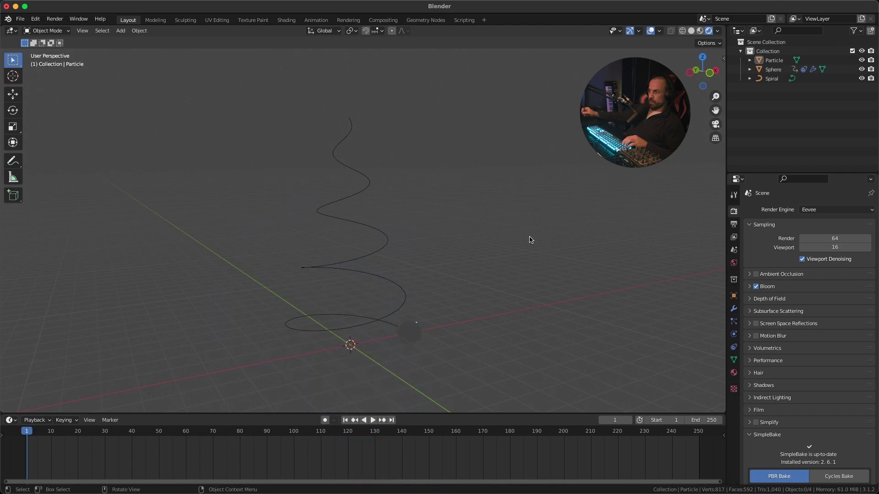
{"action": "left_click", "coordinate": [412, 340]}
{"action": "left_click", "coordinate": [735, 322]}
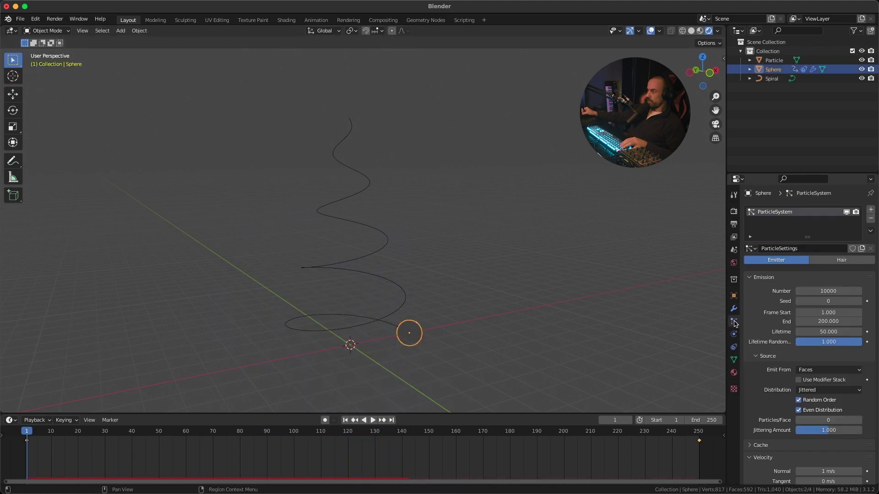
{"action": "left_click", "coordinate": [828, 293]}
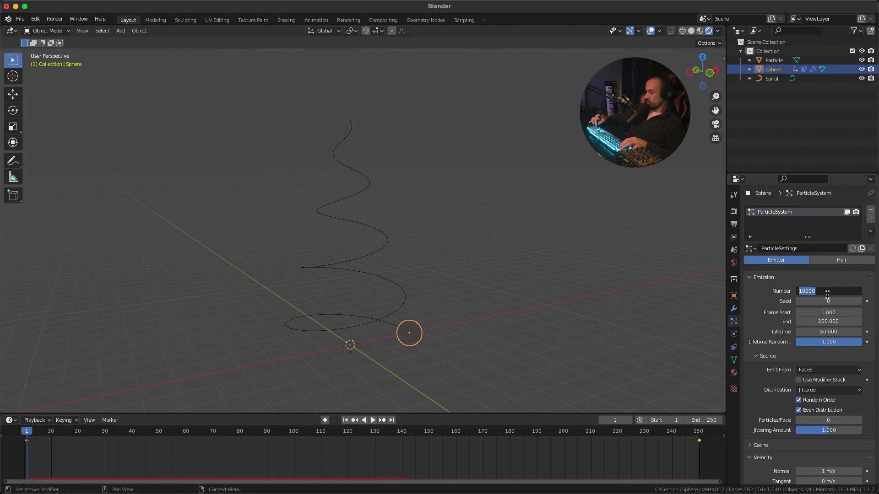
{"action": "type", "text": "50000"}
{"action": "key", "text": "Return"}
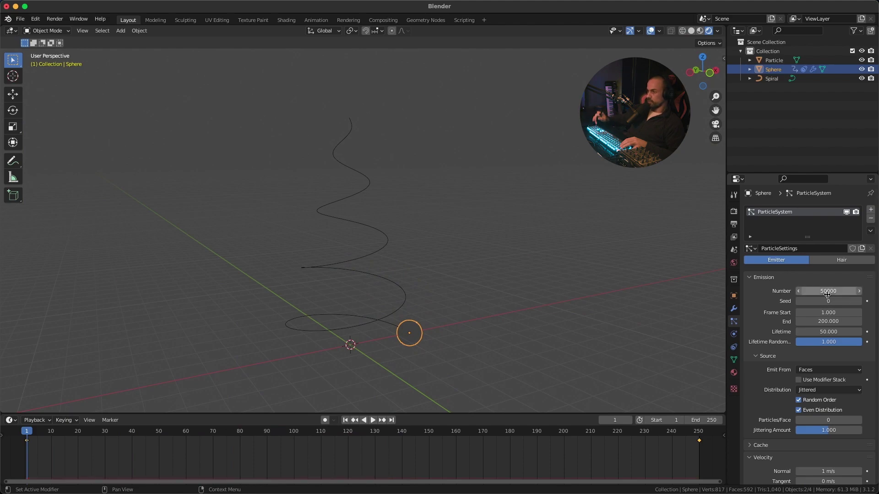
{"action": "key", "text": "space"}
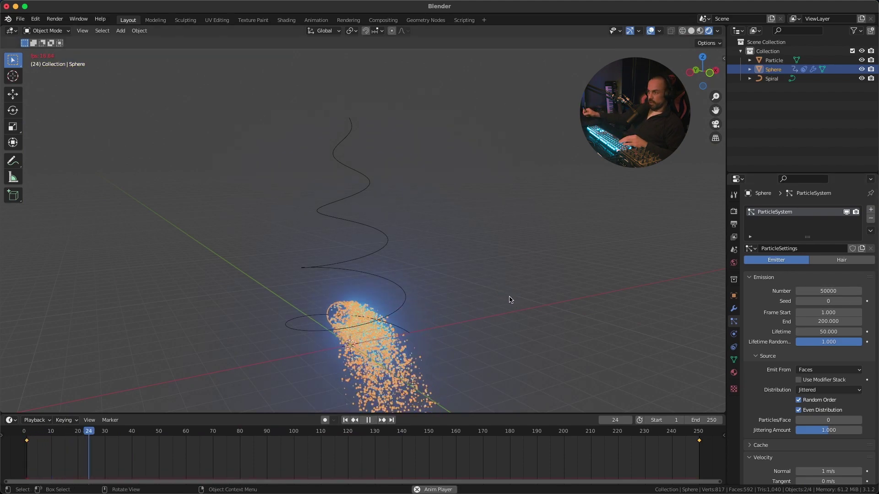
{"action": "left_click", "coordinate": [501, 303]}
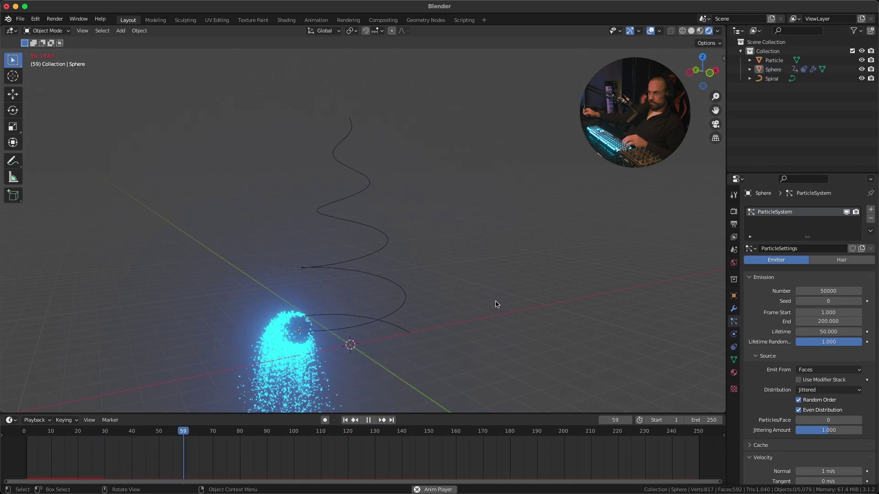
{"action": "key", "text": "Escape"}
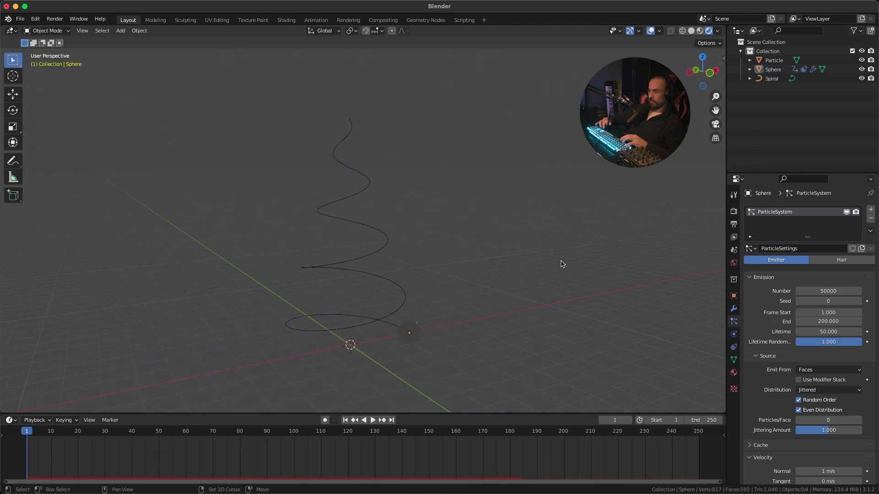
- Move the Sphere's frame-250 keyframe to frame 100 in the Timeline and preview the faster climb
{"action": "left_click", "coordinate": [423, 339]}
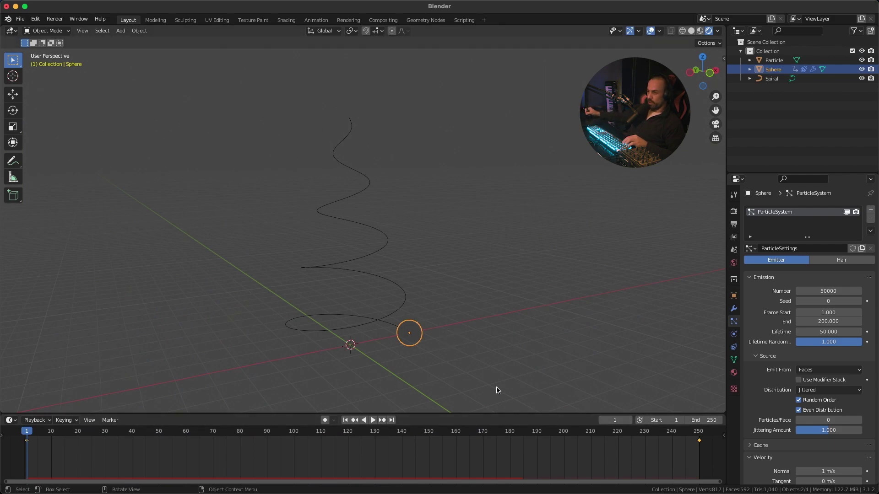
{"action": "left_click_drag", "start_coordinate": [679, 458], "coordinate": [710, 439]}
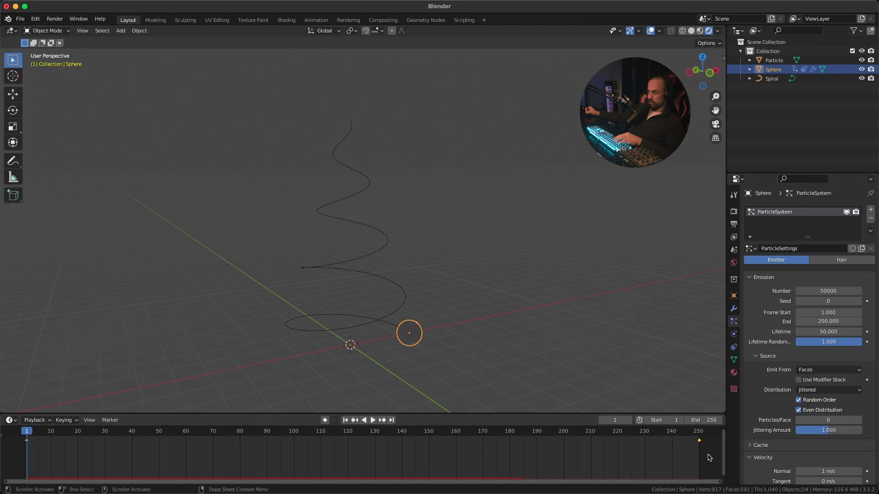
{"action": "key", "text": "g"}
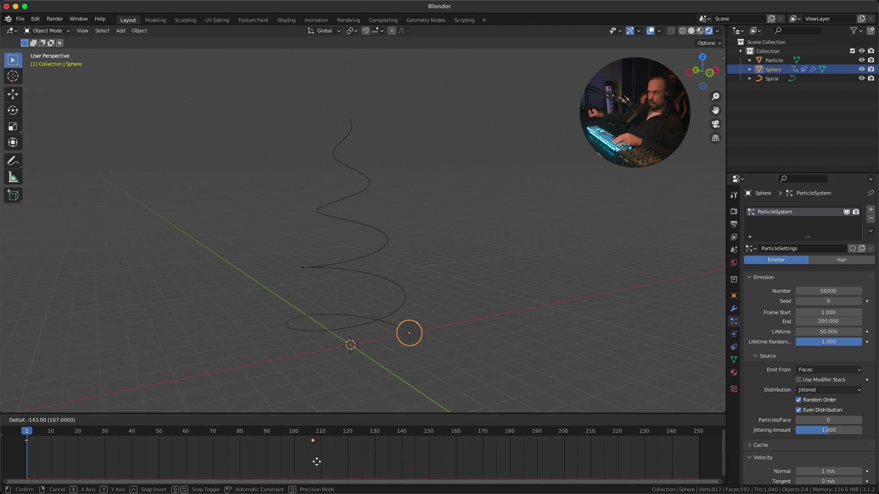
{"action": "left_click", "coordinate": [299, 465]}
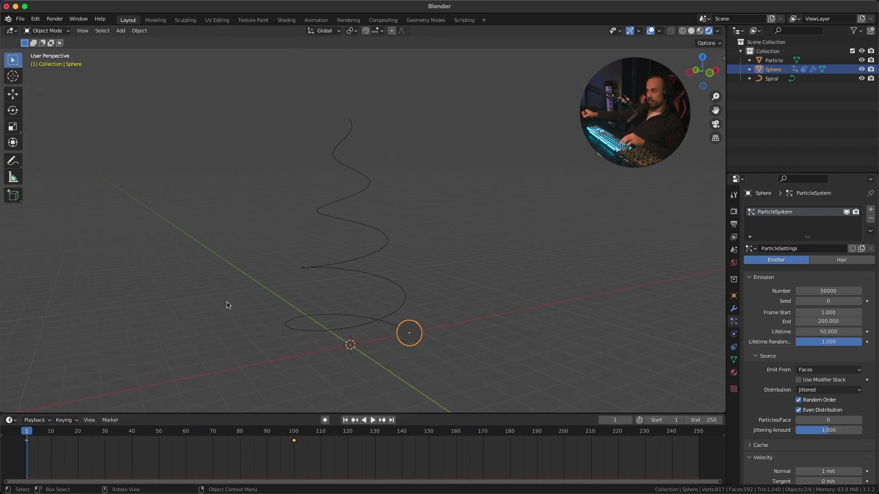
{"action": "key", "text": "space"}
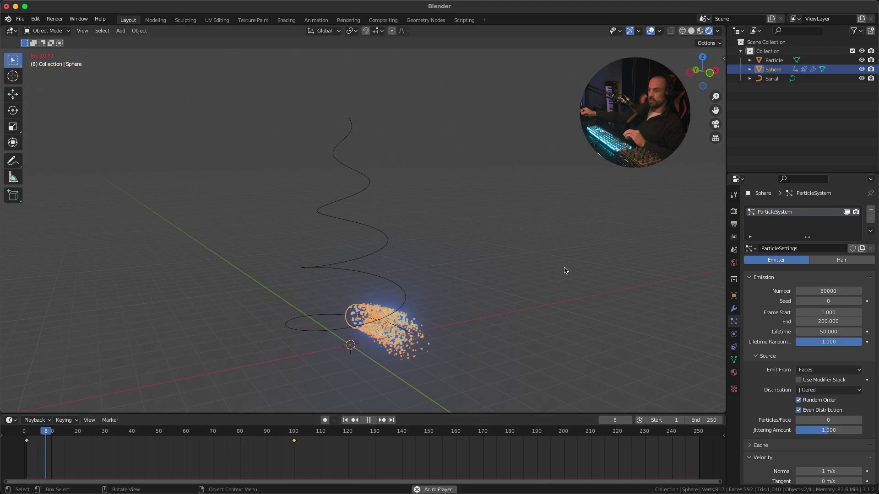
{"action": "left_click", "coordinate": [576, 260]}
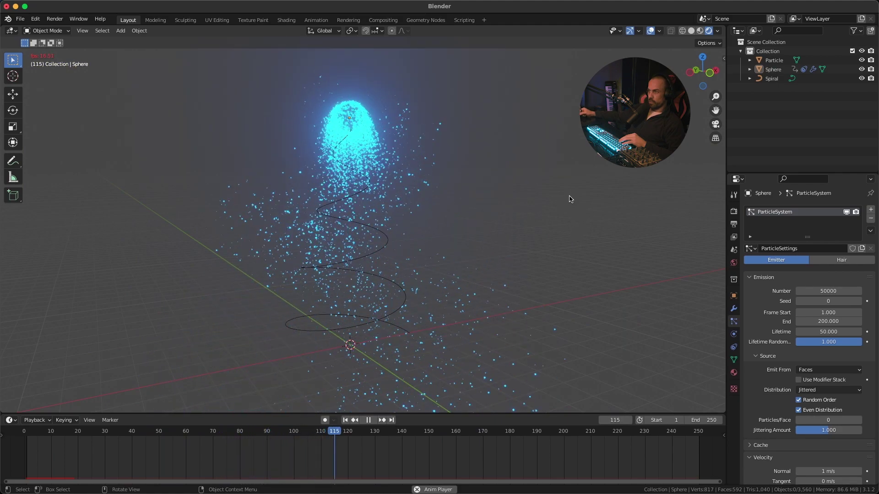
{"action": "key", "text": "Escape"}
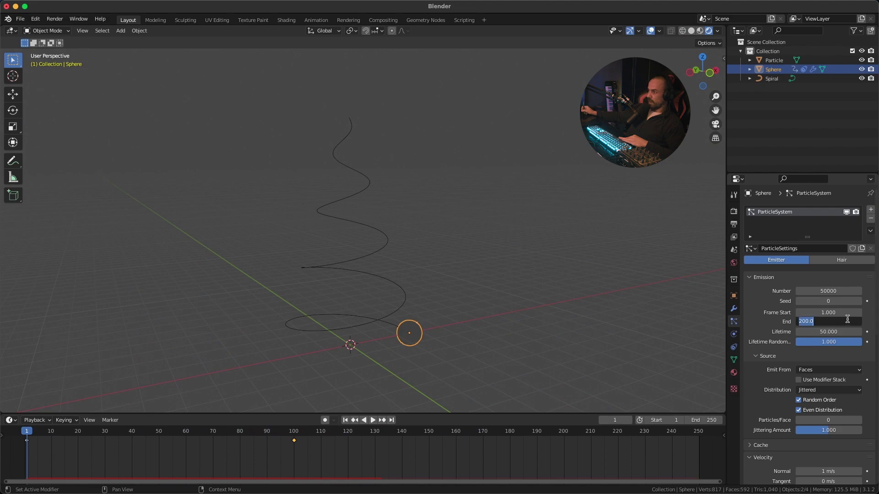
- Set the particle Emission End frame to 100 and rewind to frame 1
{"action": "type", "text": "0"}
{"action": "key", "text": "Return"}
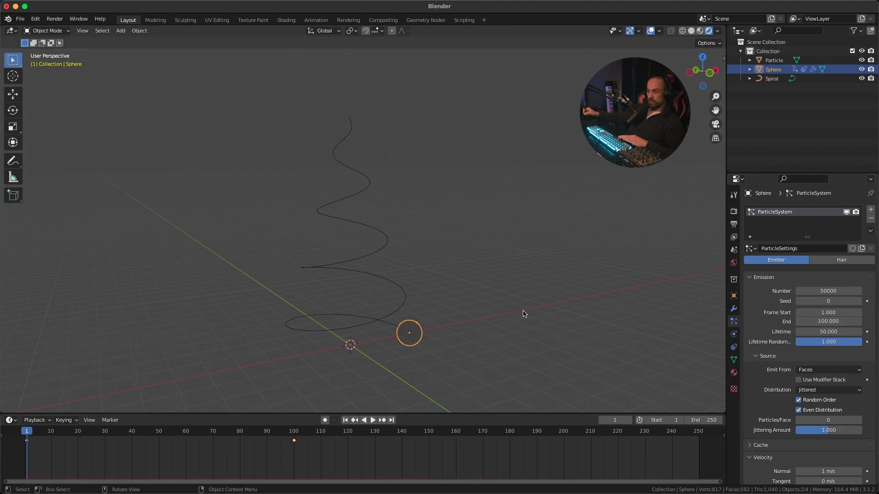
{"action": "key", "text": "space"}
{"action": "key", "text": "Escape"}
{"action": "key", "text": "shift+Left"}
- Play the animation while orbiting and panning around the spiral to watch the shorter emission
{"action": "middle_click_drag", "start_coordinate": [457, 280], "coordinate": [598, 290]}
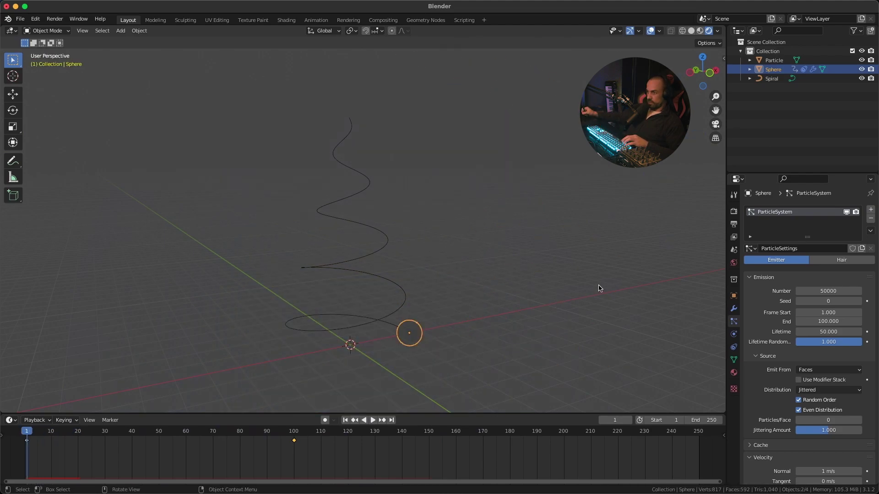
{"action": "left_click", "coordinate": [442, 290]}
{"action": "key", "text": "space"}
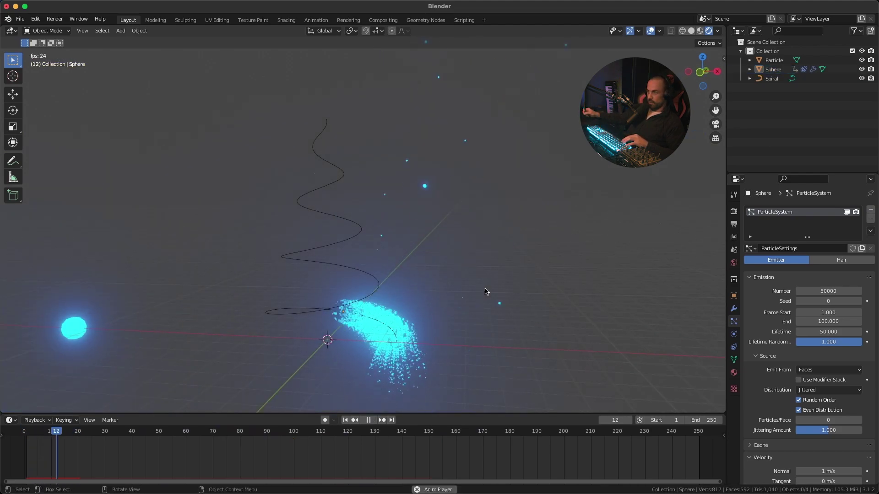
{"action": "mouse_move", "coordinate": [510, 291]}
{"action": "middle_mouse_down"}
{"action": "mouse_move", "coordinate": [520, 294]}
{"action": "mouse_move", "coordinate": [512, 293]}
{"action": "middle_mouse_up"}
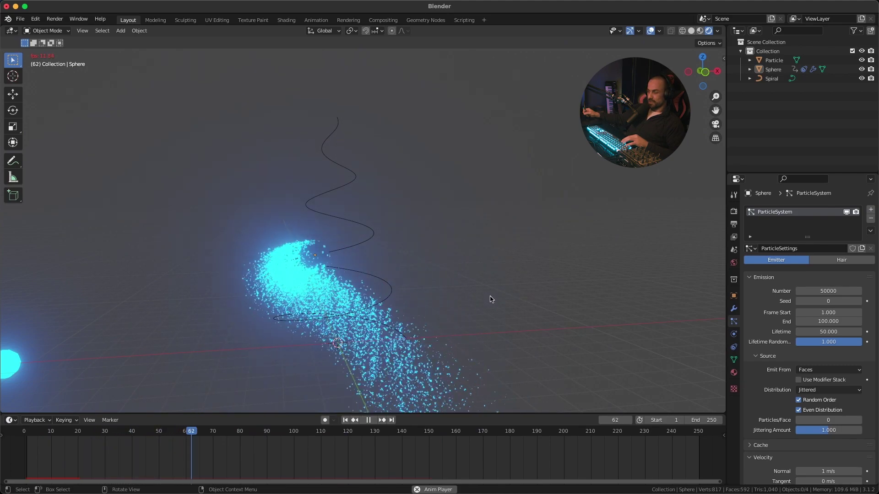
{"action": "middle_click_drag", "start_coordinate": [495, 298], "coordinate": [516, 310], "text": "shift"}
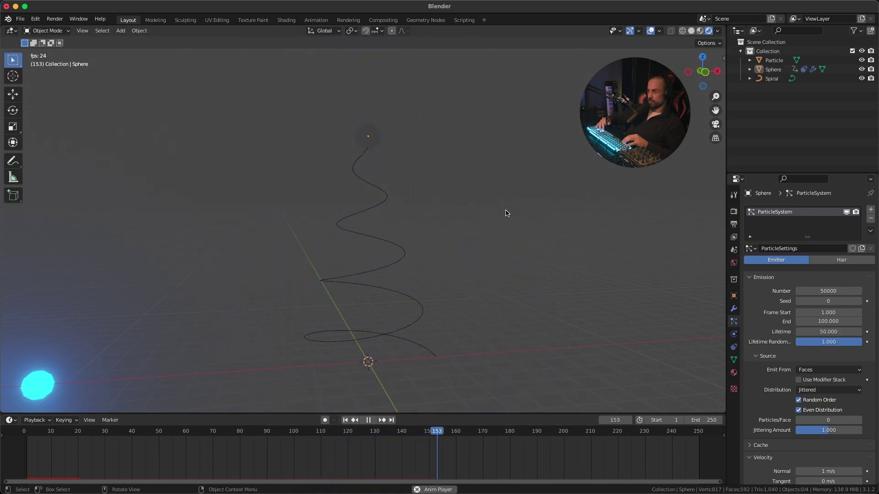
{"action": "key", "text": "Escape"}
{"action": "middle_click_drag", "start_coordinate": [506, 213], "coordinate": [526, 214], "text": "shift"}
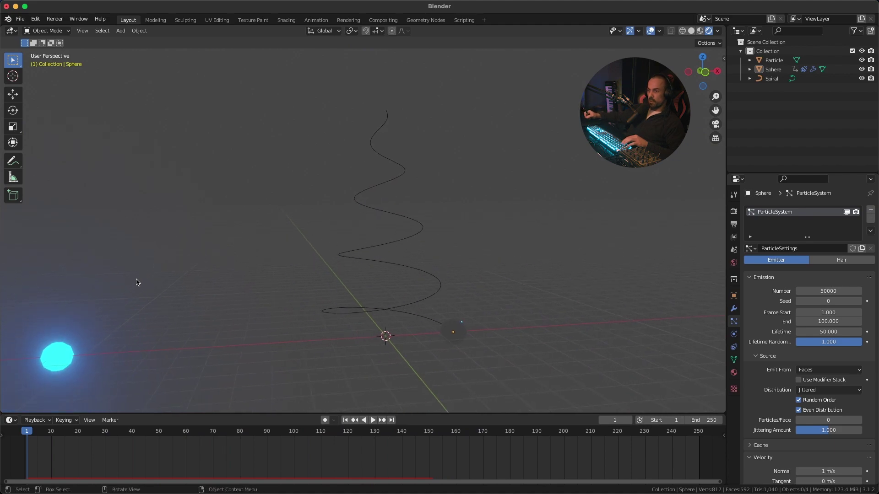
- Hide the cyan Particle object in both the viewport and renders
{"action": "left_click", "coordinate": [58, 367]}
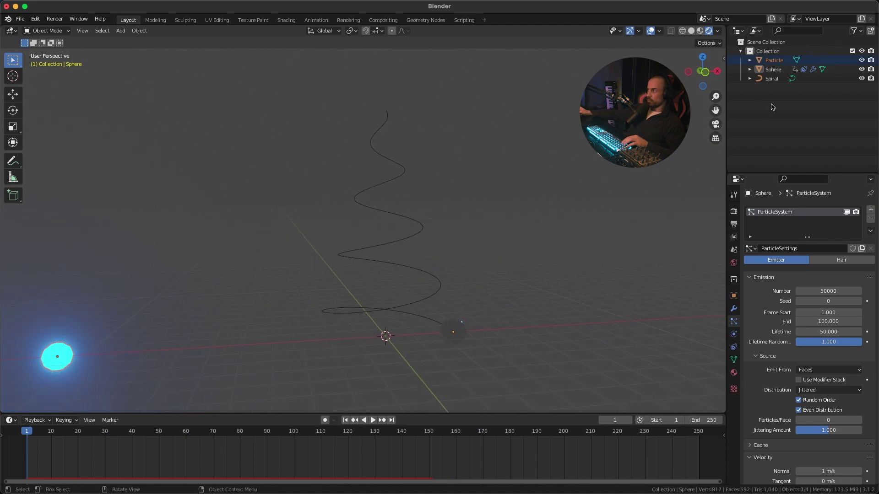
{"action": "left_click", "coordinate": [861, 60]}
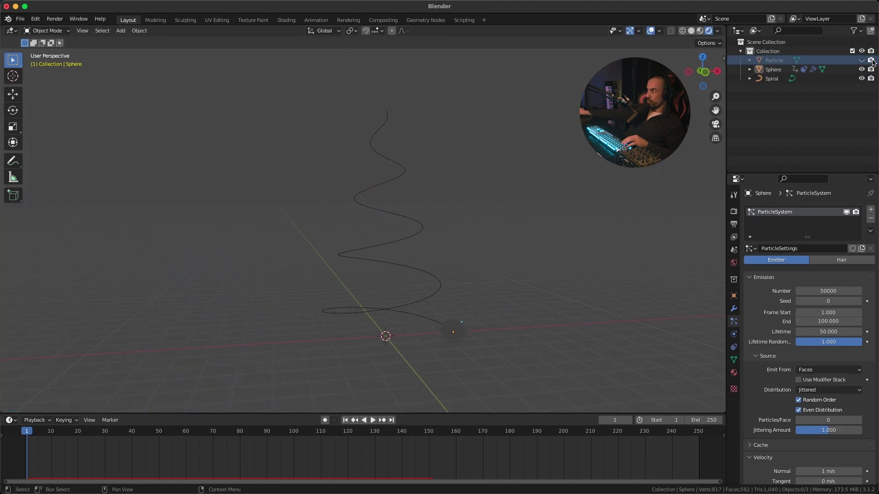
{"action": "left_click", "coordinate": [871, 59]}
{"action": "middle_click_drag", "start_coordinate": [489, 177], "coordinate": [463, 202], "text": "shift"}
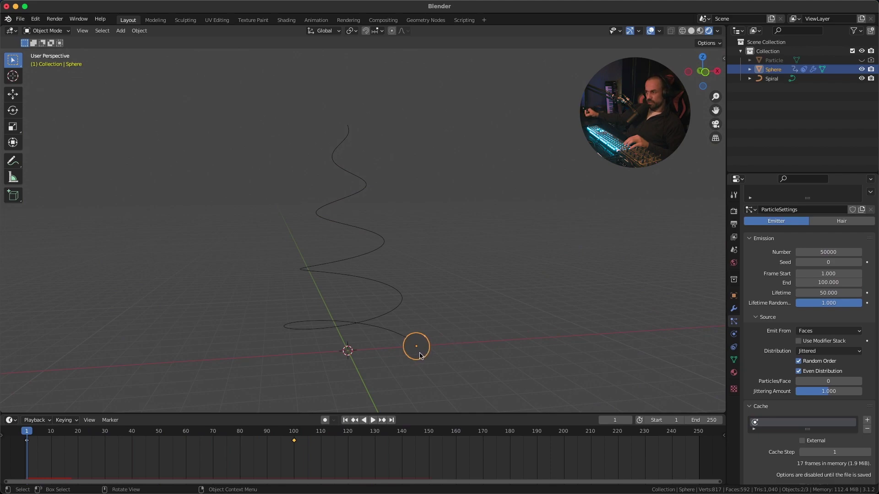
- Apply the Sphere's scale so it reads 1.000, checking it in the N panel
{"action": "key", "text": "ctrl+a"}
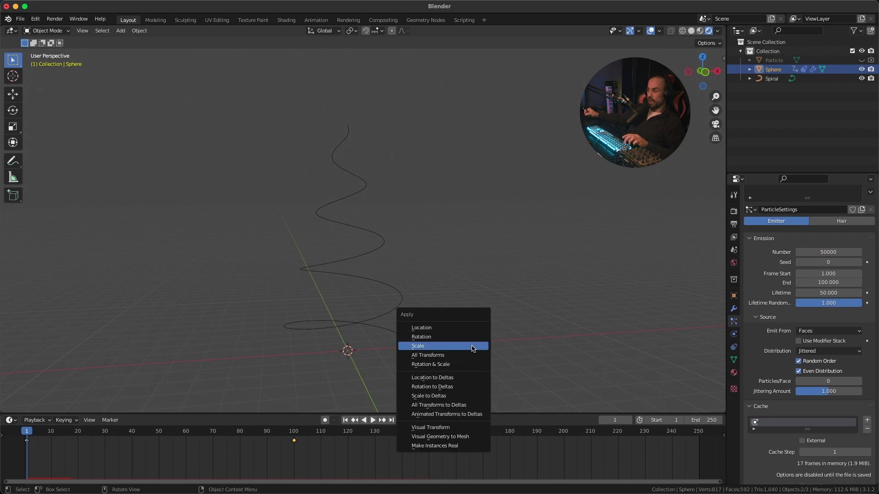
{"action": "left_click", "coordinate": [431, 348]}
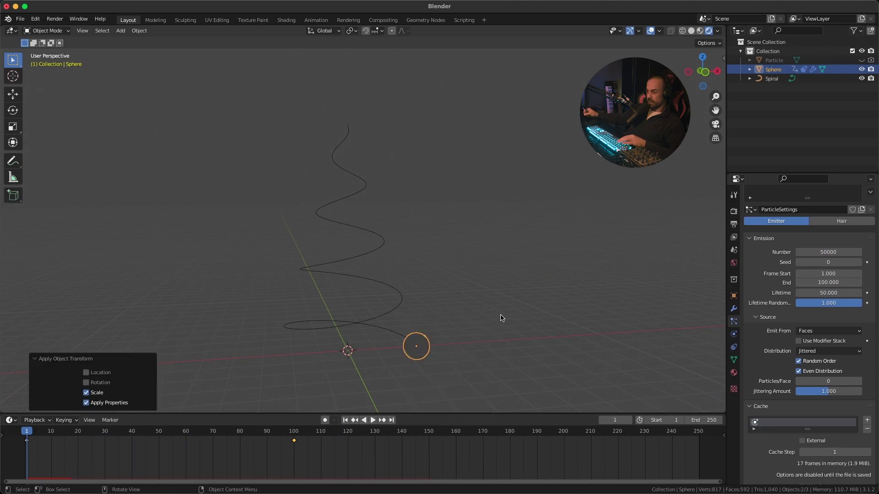
{"action": "key", "text": "n"}
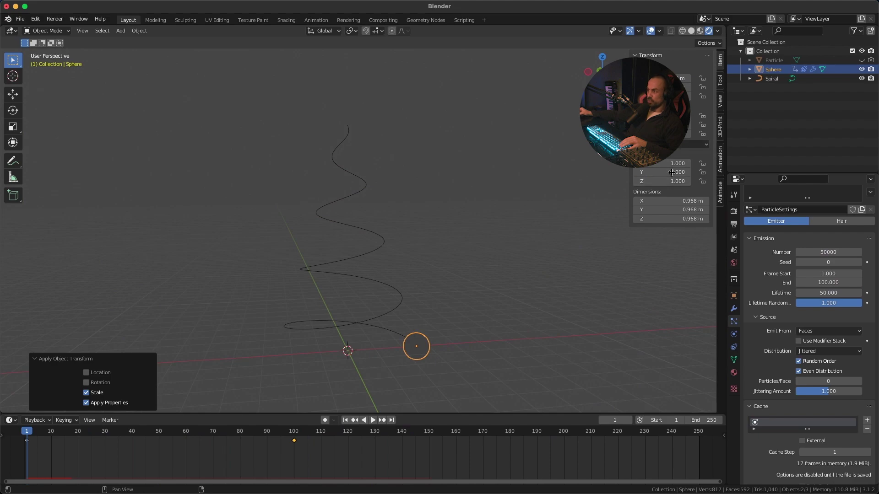
{"action": "left_click", "coordinate": [547, 196]}
{"action": "key", "text": "n"}
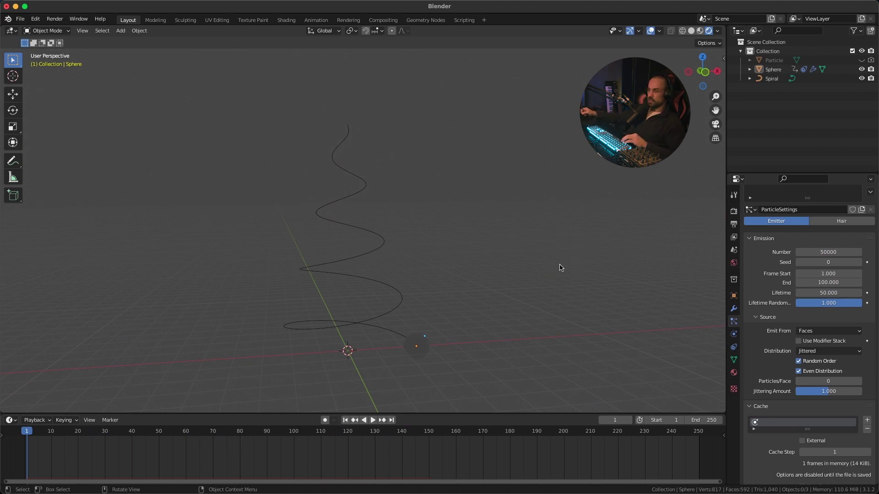
- Play the animation, orbit to look down onto the spiral, and stop back at frame 1
{"action": "key", "text": "space"}
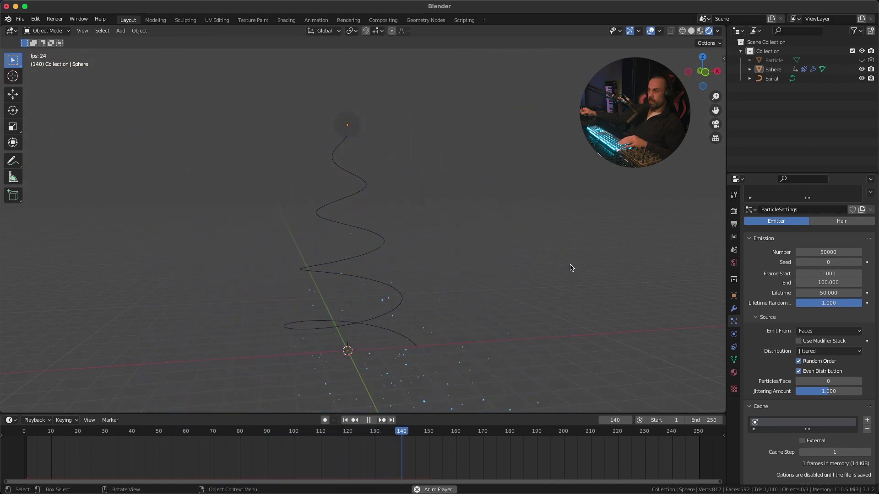
{"action": "key", "text": "space"}
{"action": "middle_click_drag", "start_coordinate": [451, 233], "coordinate": [523, 246]}
{"action": "key", "text": "shift+Left"}
{"action": "key", "text": "space"}
{"action": "key", "text": "Escape"}
- Drag the World background Strength down to 0.000, then play the animation
{"action": "left_click", "coordinate": [734, 263]}
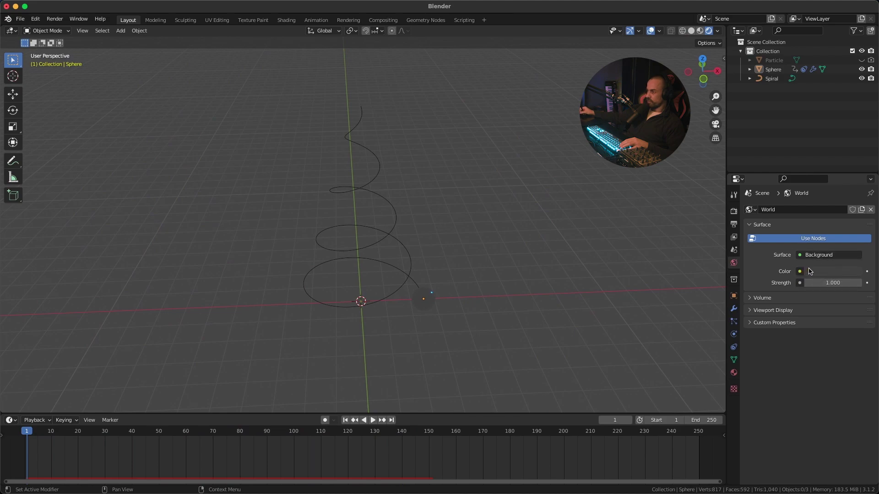
{"action": "left_click_drag", "start_coordinate": [838, 282], "coordinate": [722, 280]}
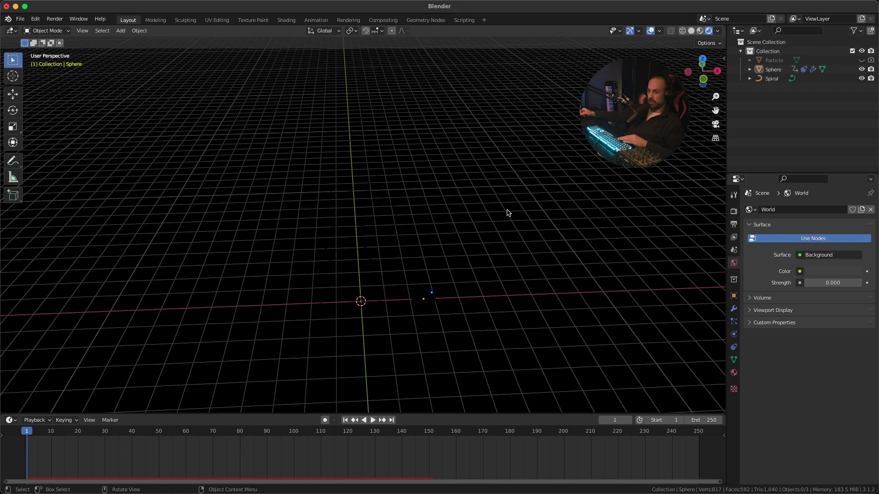
{"action": "key", "text": "space"}
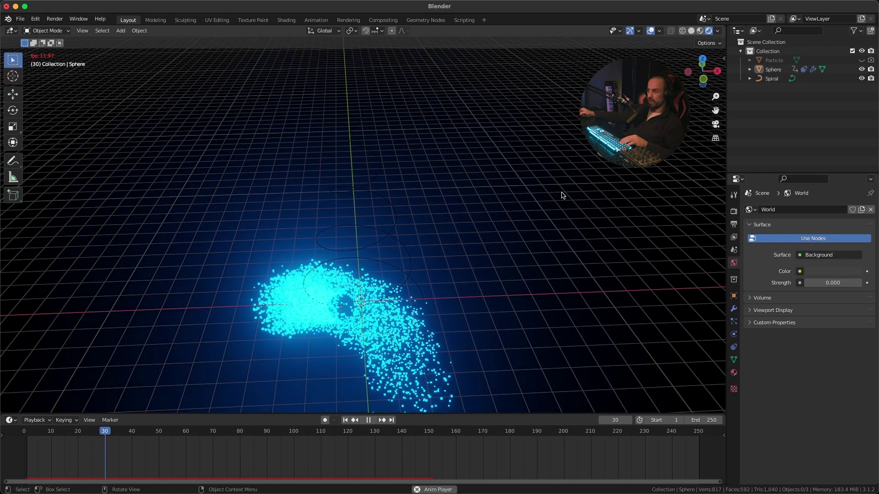